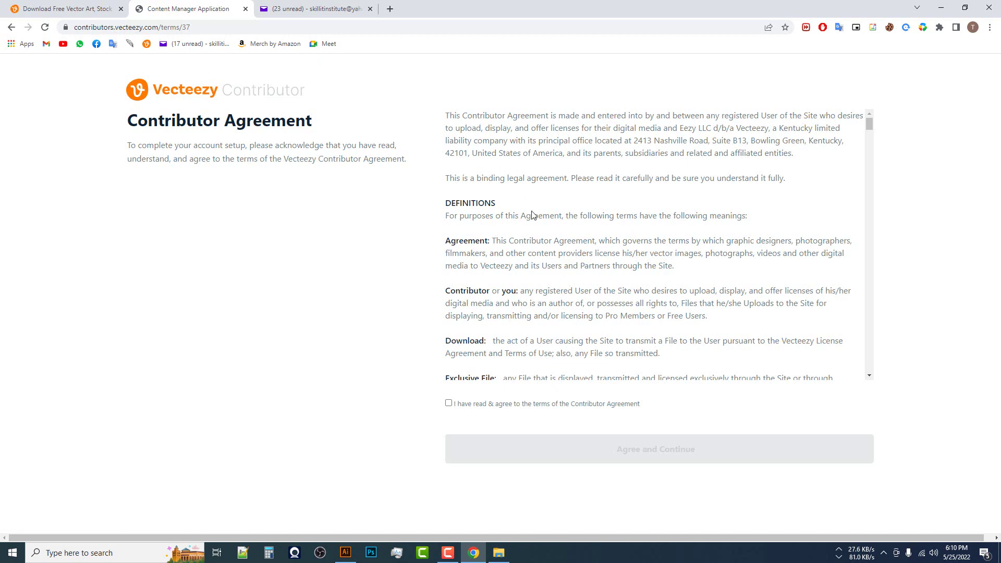
# Accept the terms of the Contributor Agreement and continue to the contributor dashboard
pyautogui.scroll(-5, 826, 182)
pyautogui.click(463, 405)
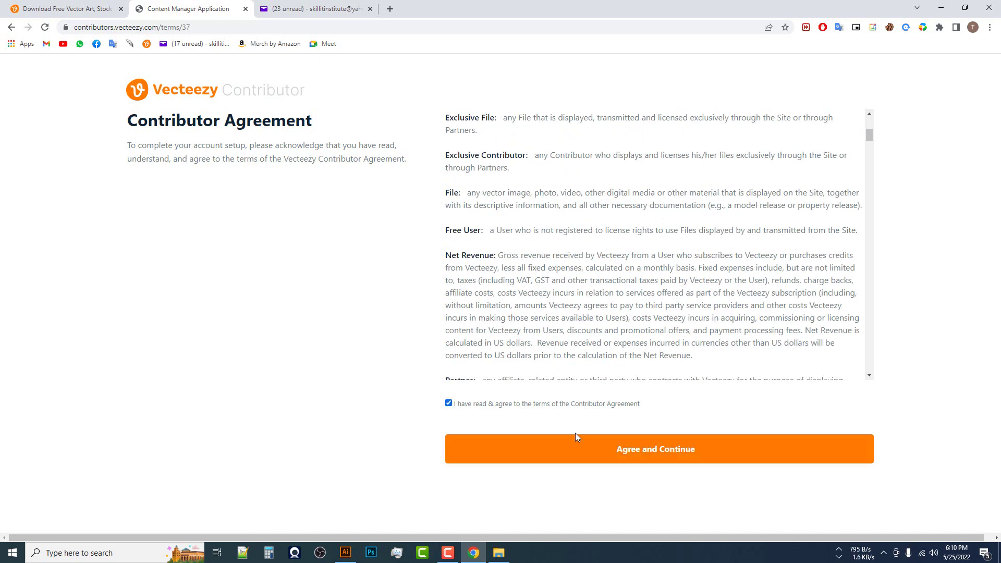
pyautogui.click(644, 450)
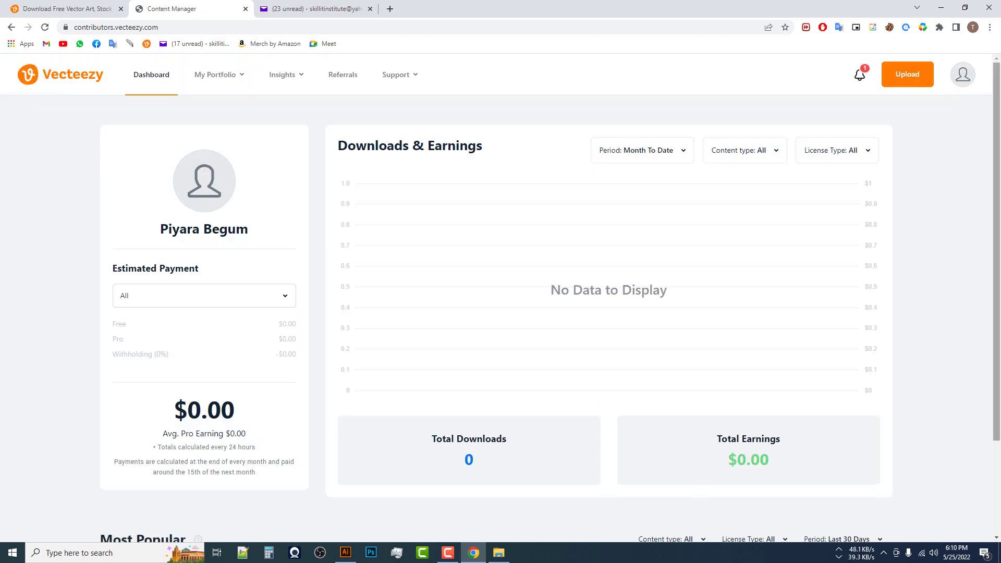
# Check the account name on the dashboard and the pending account notification
pyautogui.doubleClick(215, 227)
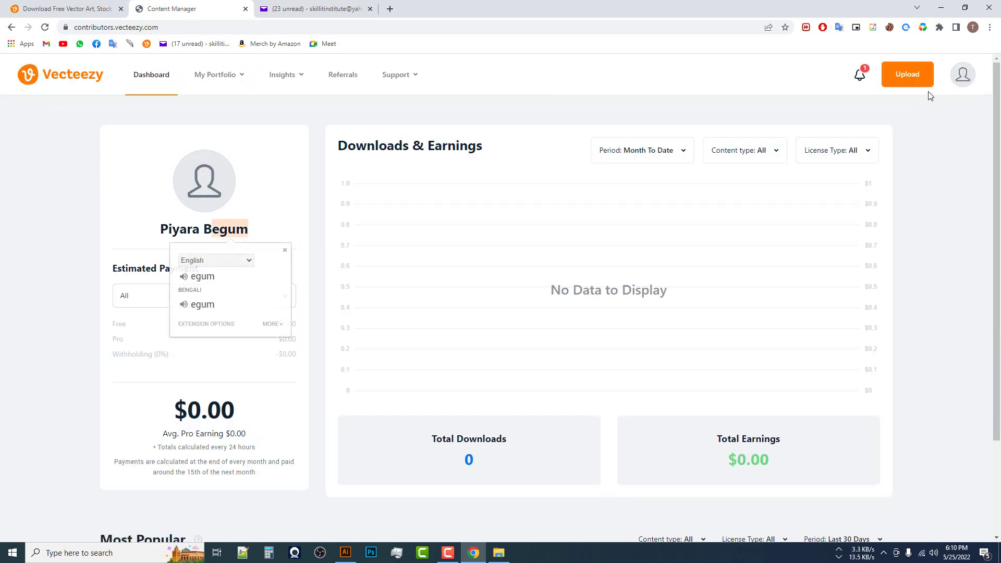
pyautogui.click(868, 76)
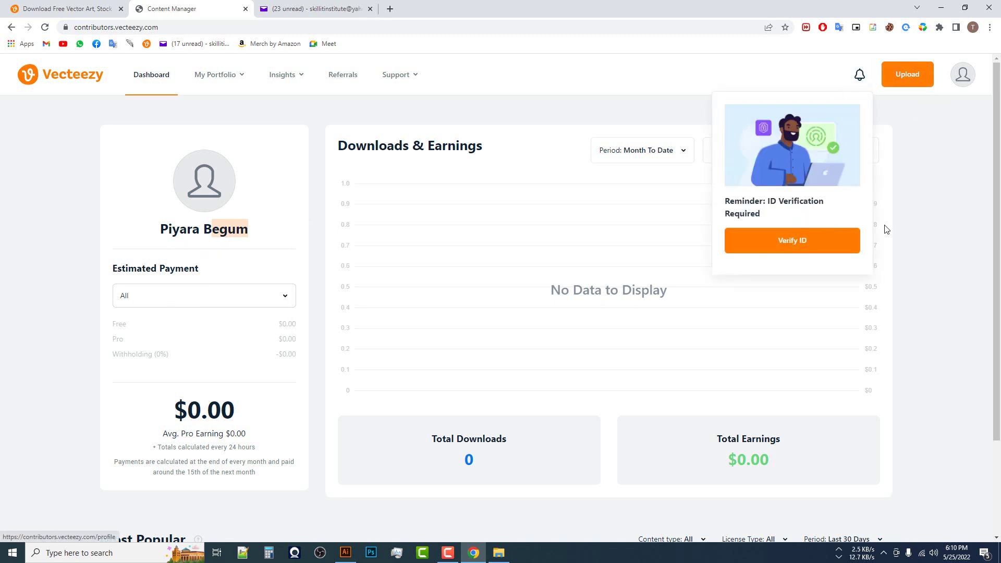
pyautogui.click(927, 237)
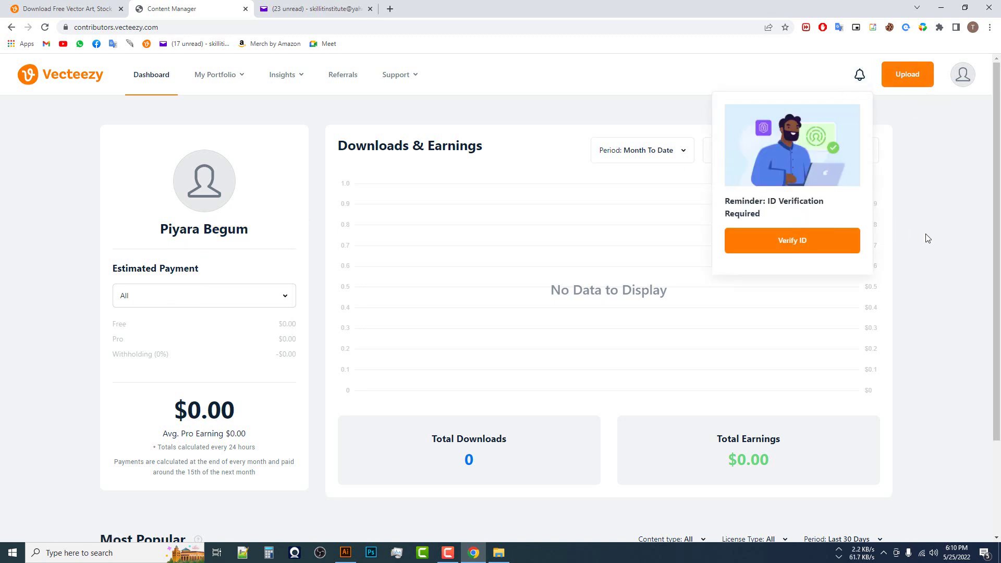
# Open the Web Upload page of the contributor portfolio
pyautogui.click(962, 76)
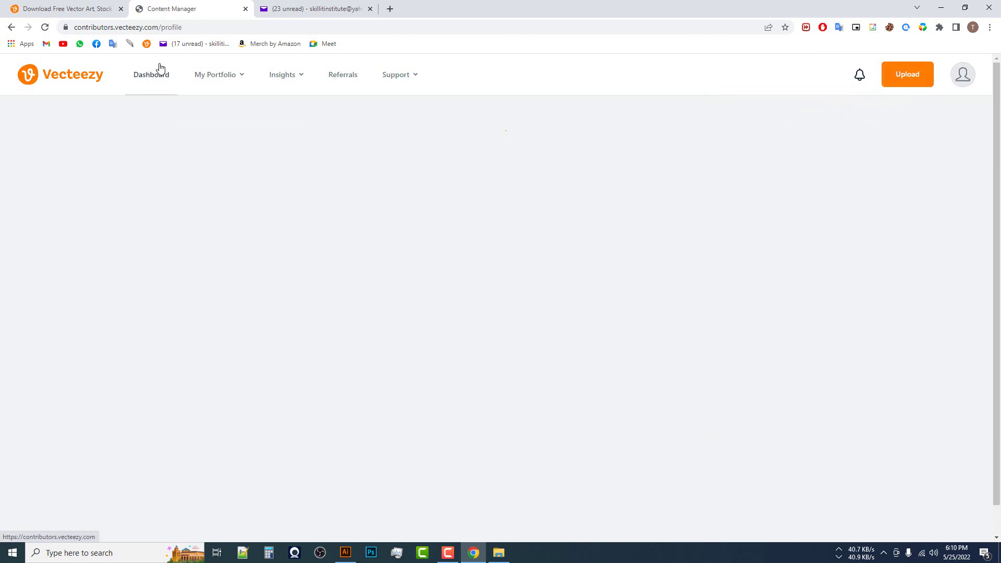
pyautogui.click(188, 80)
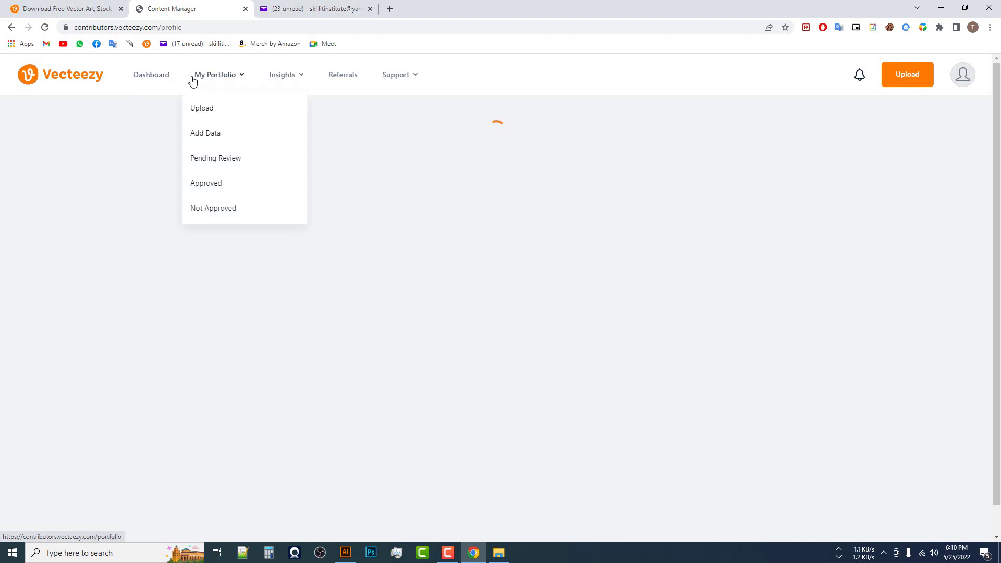
pyautogui.click(913, 78)
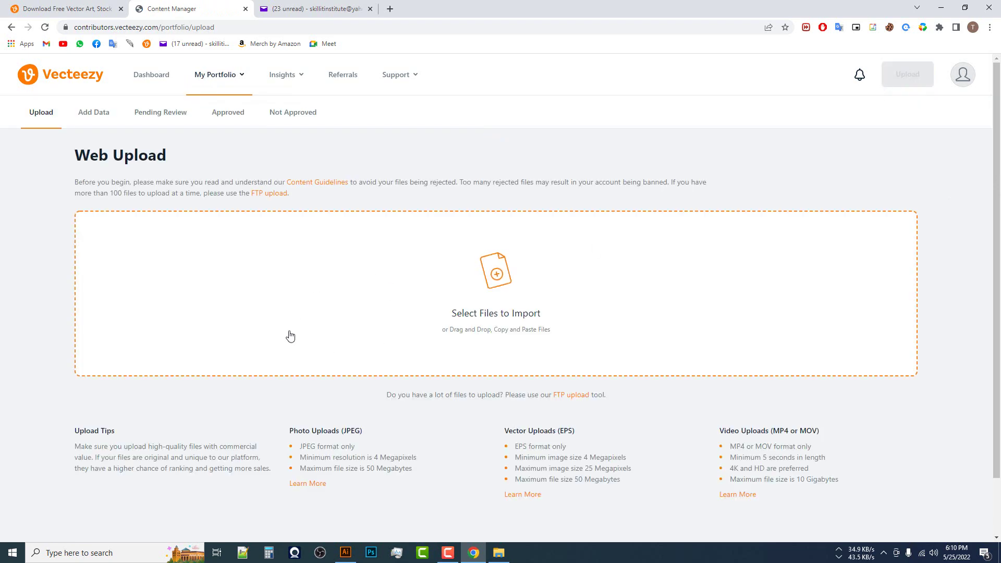
pyautogui.click(346, 556)
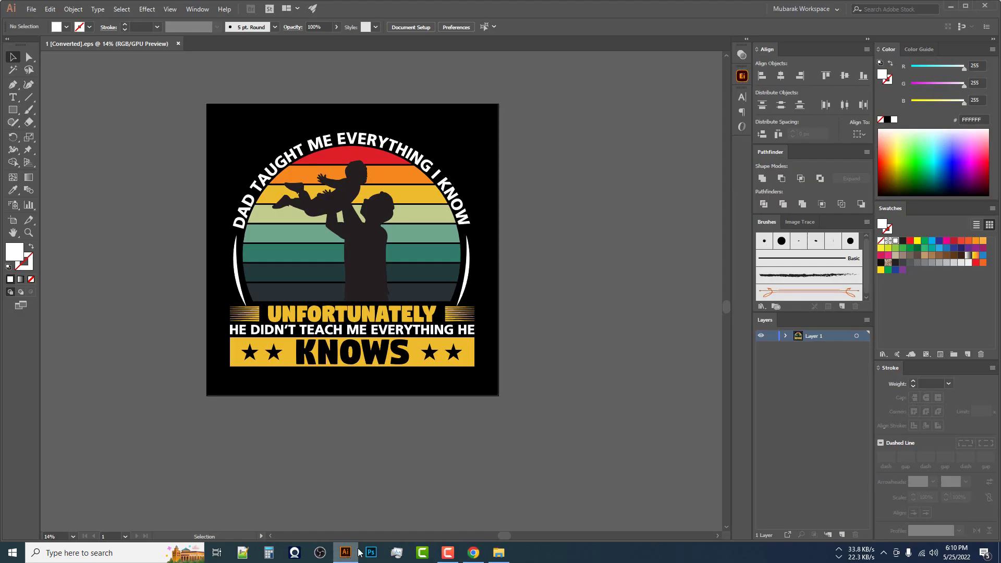
pyautogui.click(358, 558)
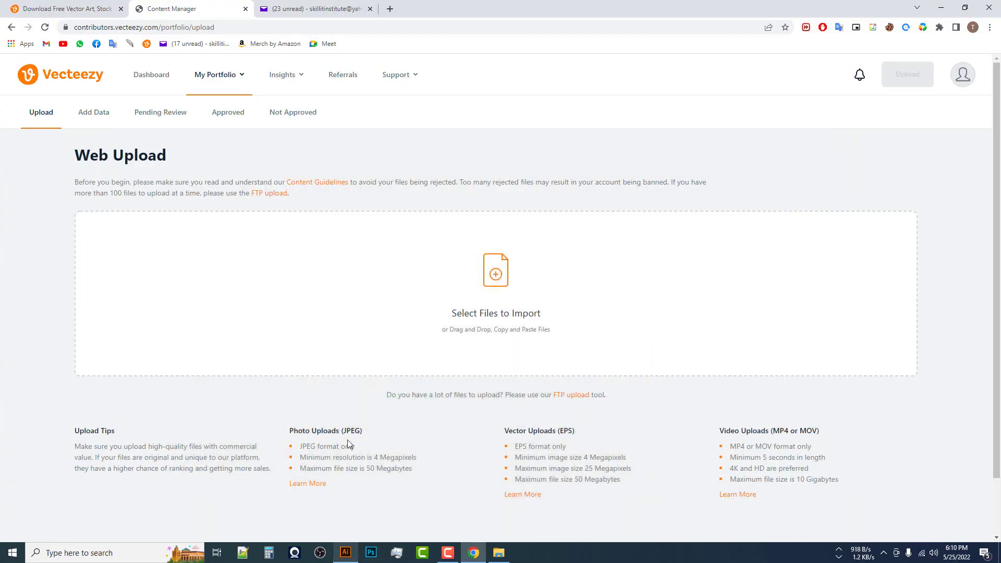
# Examine the Content Guidelines for the vector file format, size limits and required Illustrator version, and return to the upload page
pyautogui.click(327, 183)
pyautogui.click(327, 6)
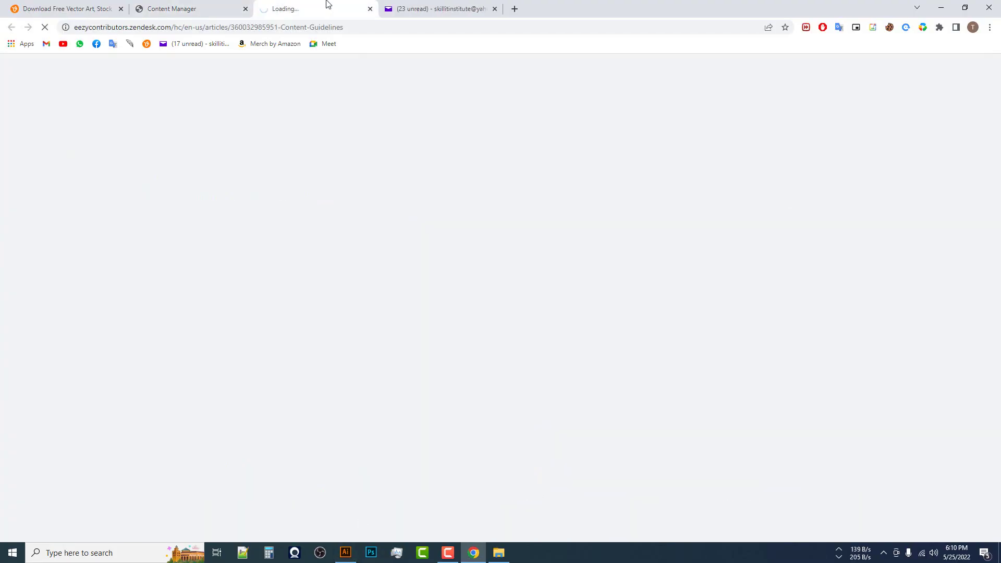
pyautogui.scroll(-6, 417, 340)
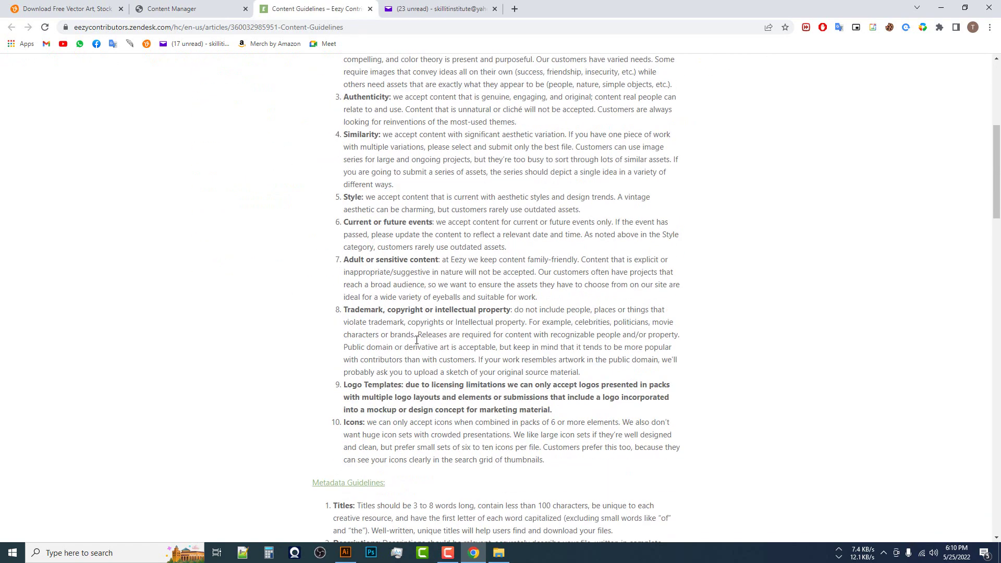
pyautogui.scroll(-9, 417, 340)
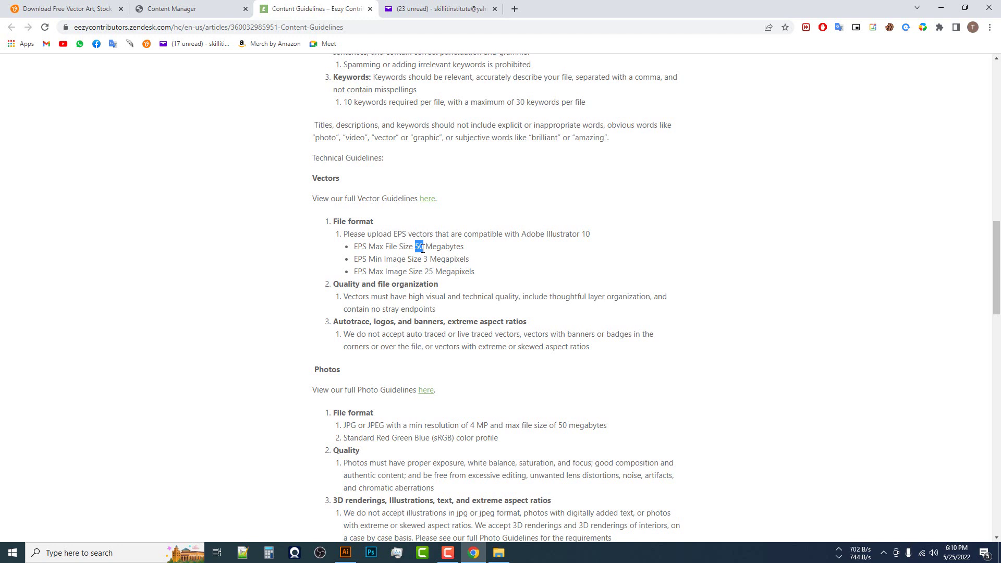
pyautogui.moveTo(422, 259); pyautogui.dragTo(425, 261)
pyautogui.scroll(-1, 485, 297)
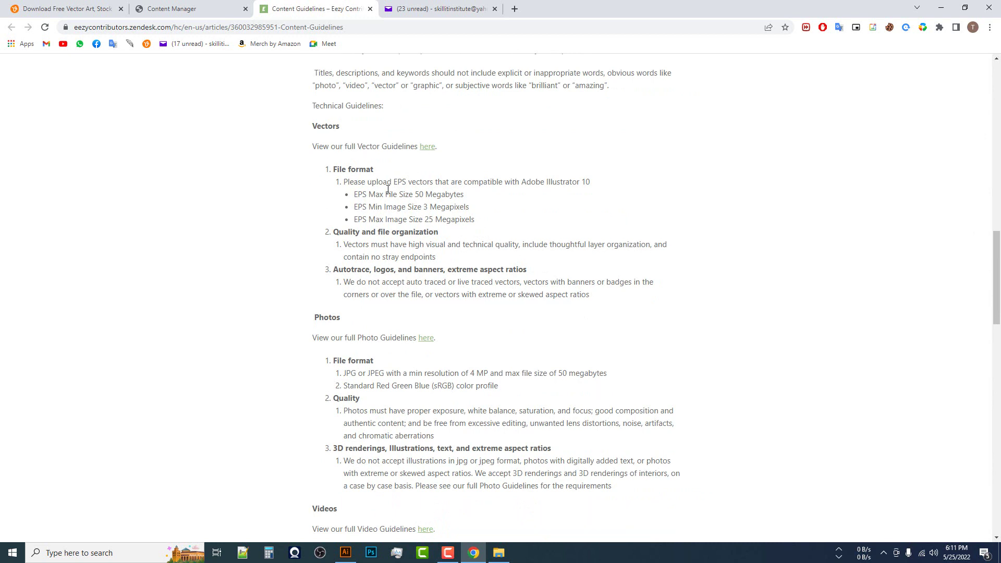
pyautogui.tripleClick(571, 184)
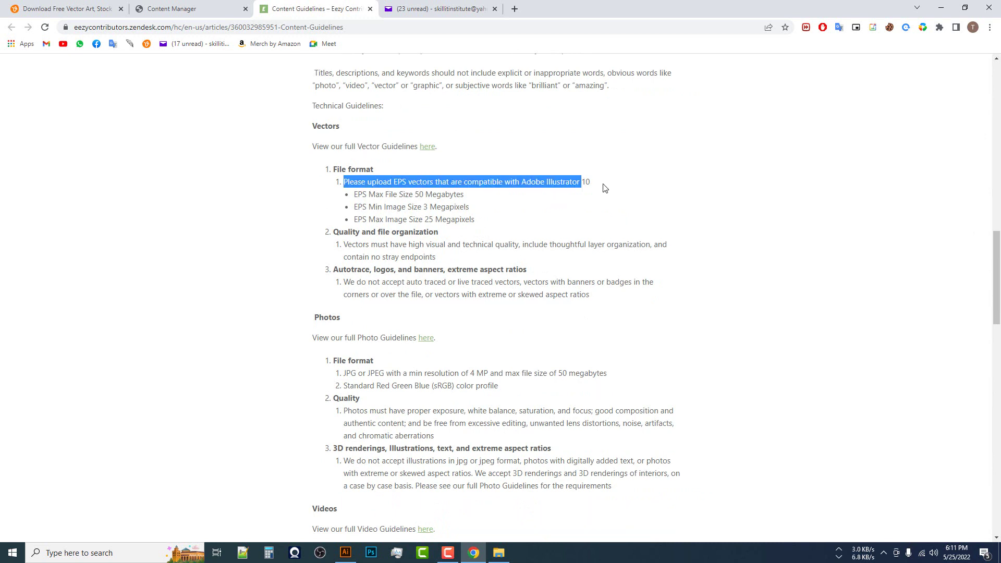
pyautogui.click(604, 188)
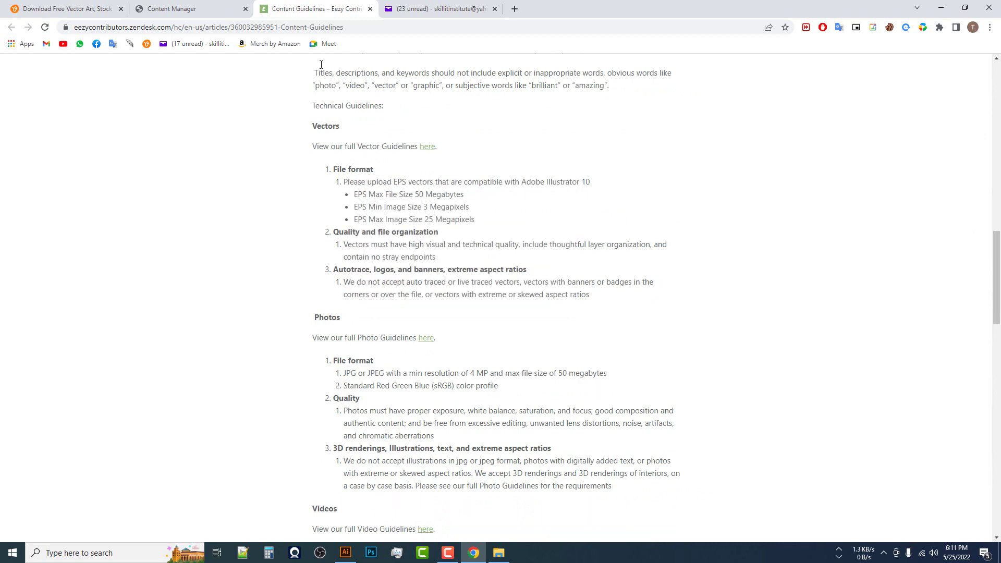
pyautogui.click(222, 7)
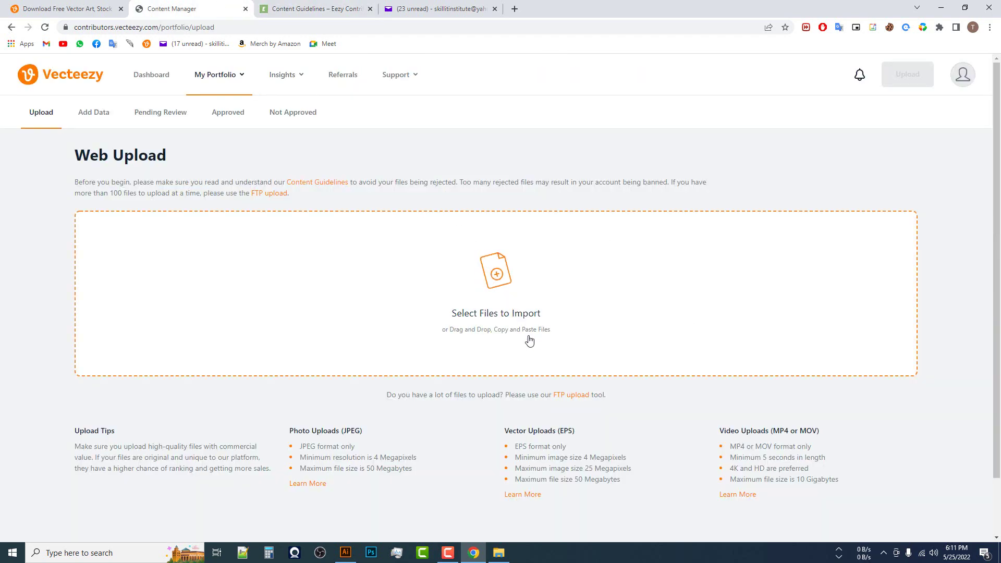
# Switch to Illustrator and check the dimensions of the T-shirt design's artboard and black background rectangle
pyautogui.click(346, 552)
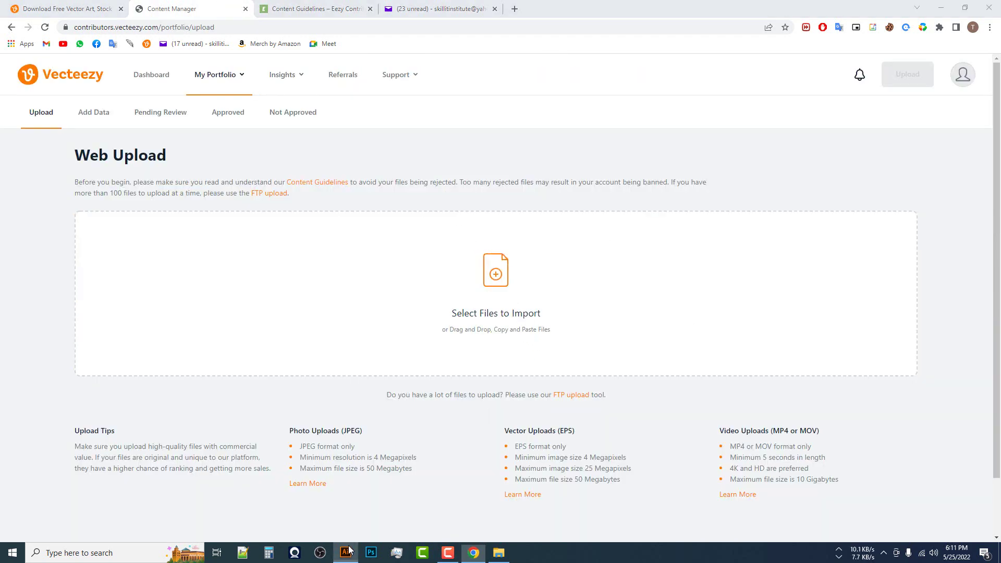
pyautogui.click(398, 211)
pyautogui.click(594, 259)
pyautogui.hotkey('ctrl', 'a')
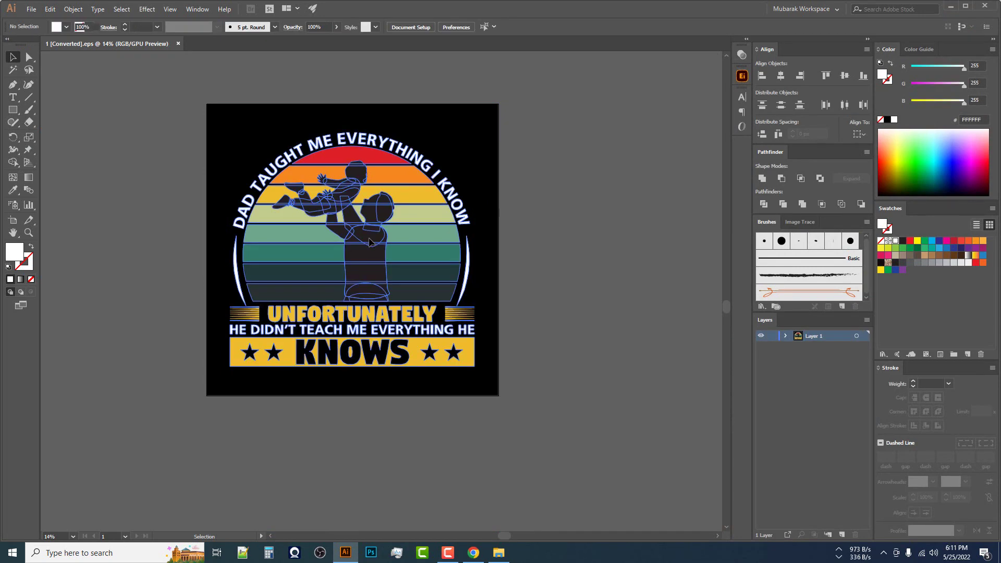
pyautogui.click(548, 276)
pyautogui.click(219, 250)
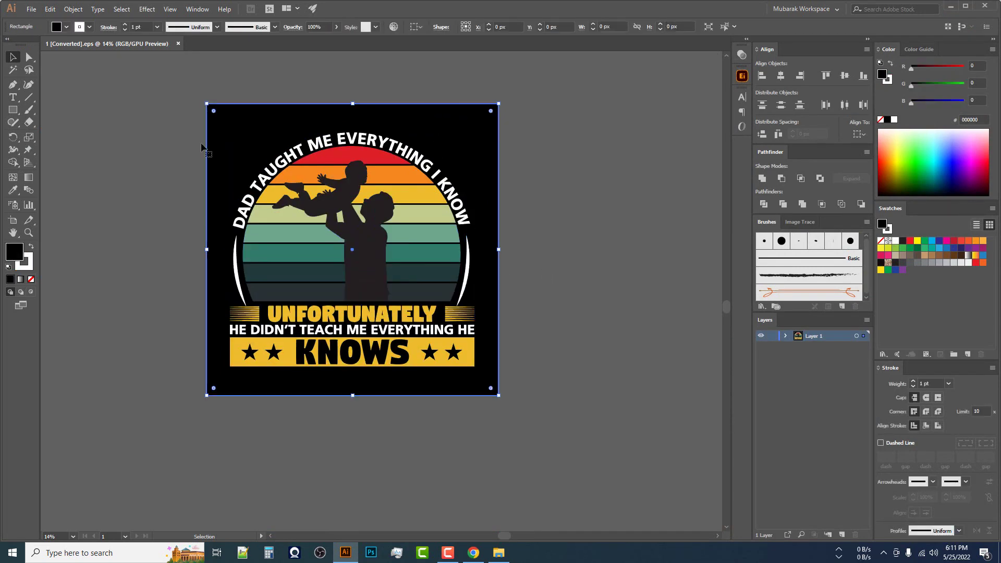
pyautogui.click(13, 220)
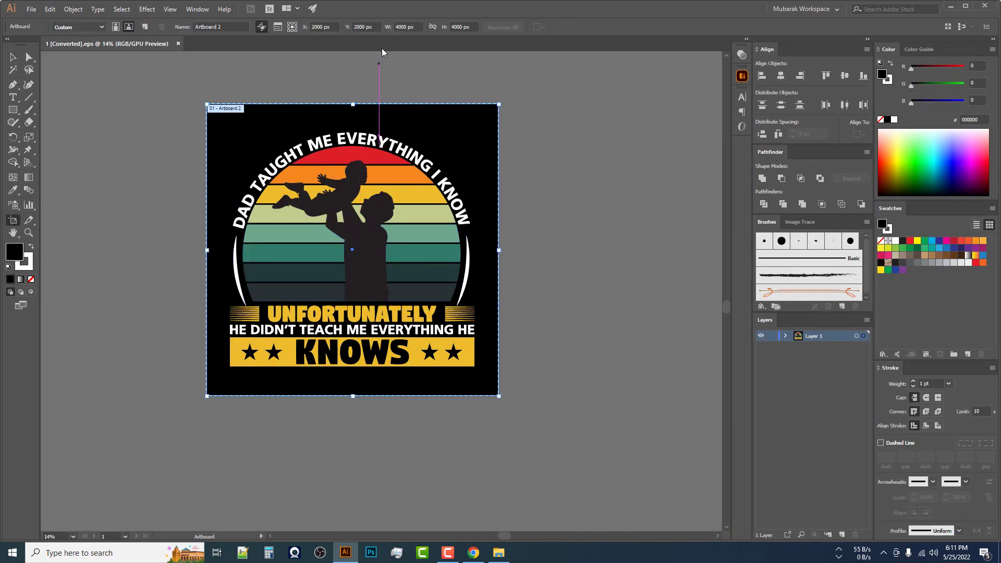
pyautogui.press('v')
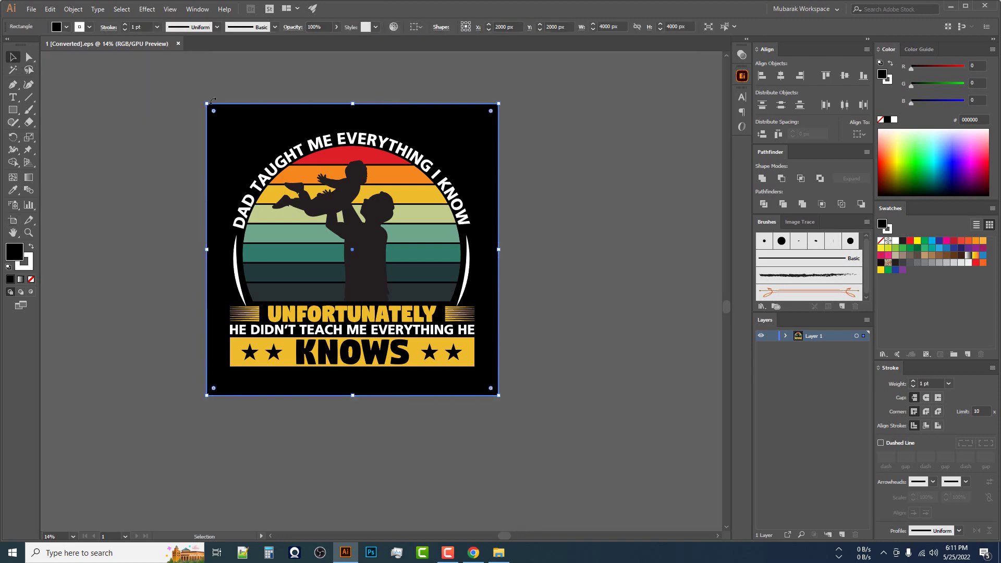
# Save a copy of the design to the Desktop in Illustrator EPS format with the file name 01
pyautogui.click(30, 10)
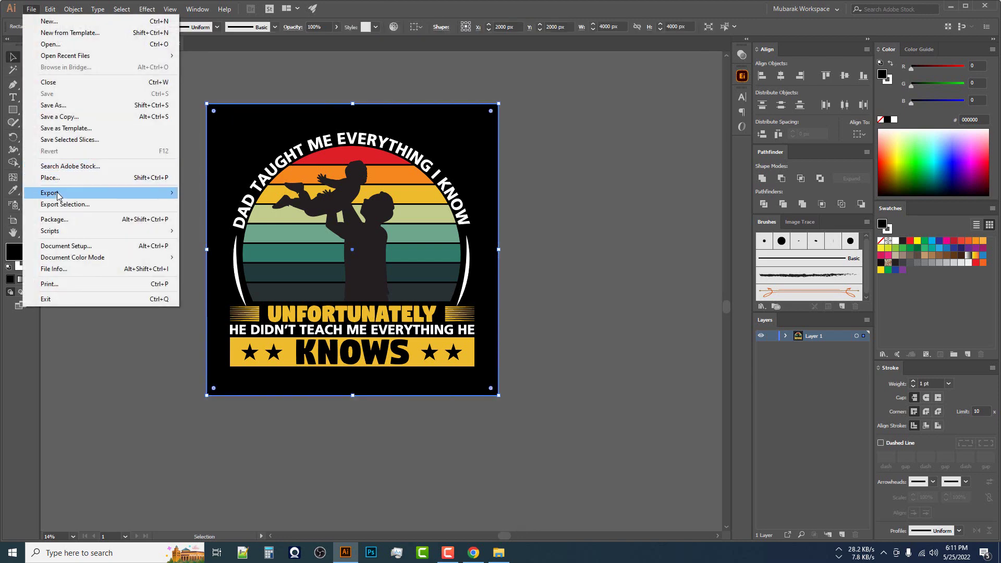
pyautogui.click(59, 120)
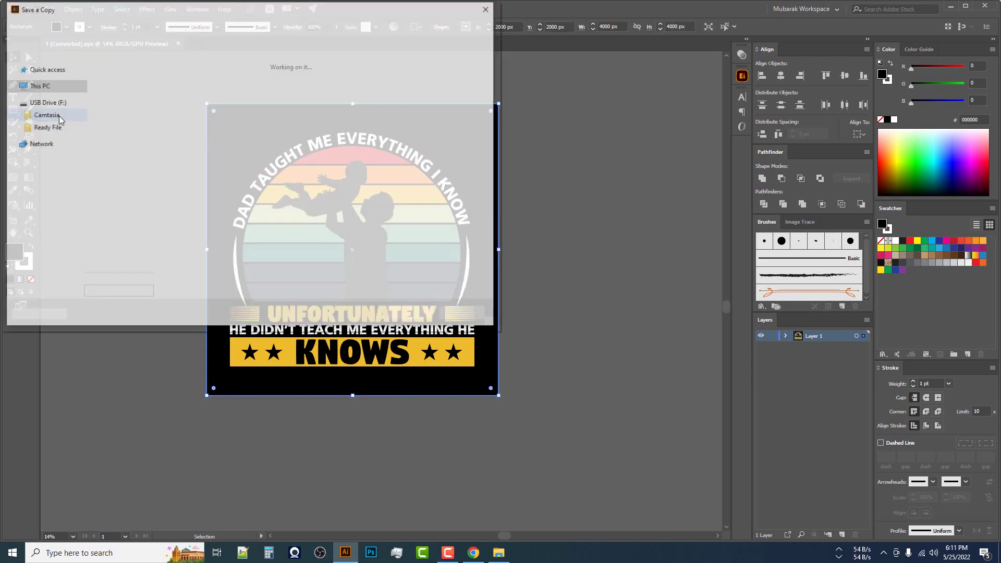
pyautogui.click(130, 241)
pyautogui.click(131, 260)
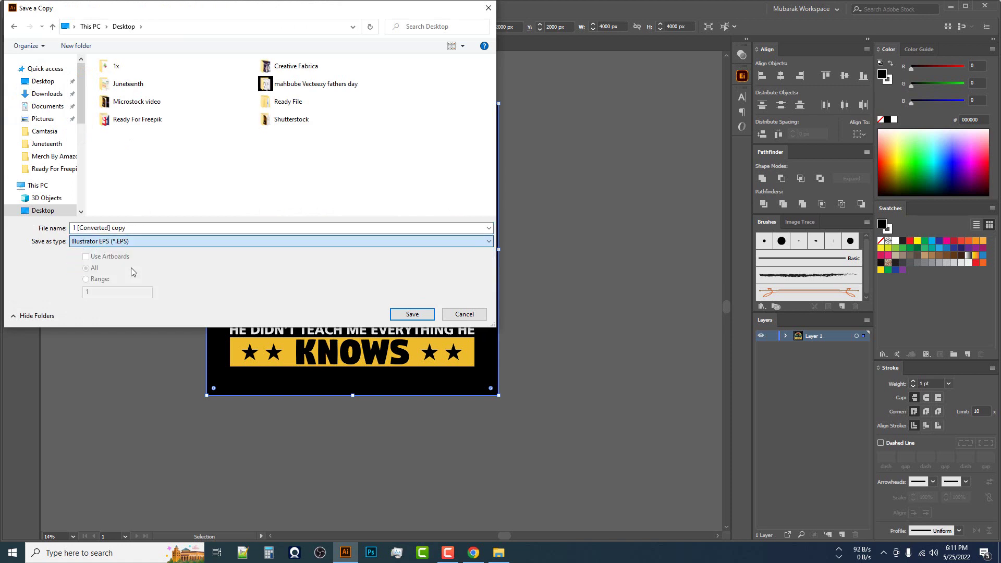
pyautogui.click(134, 229)
pyautogui.write('01')
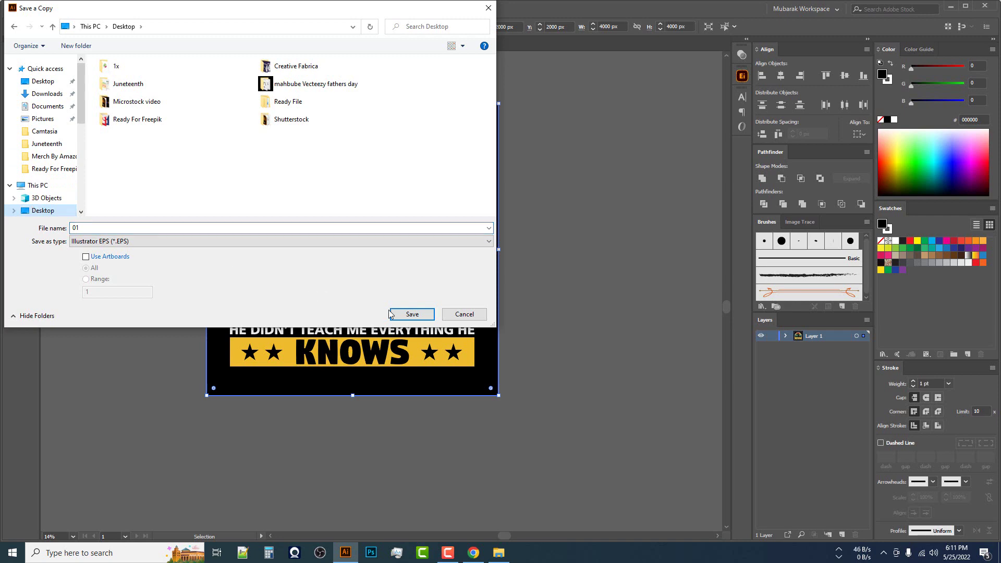
pyautogui.click(410, 322)
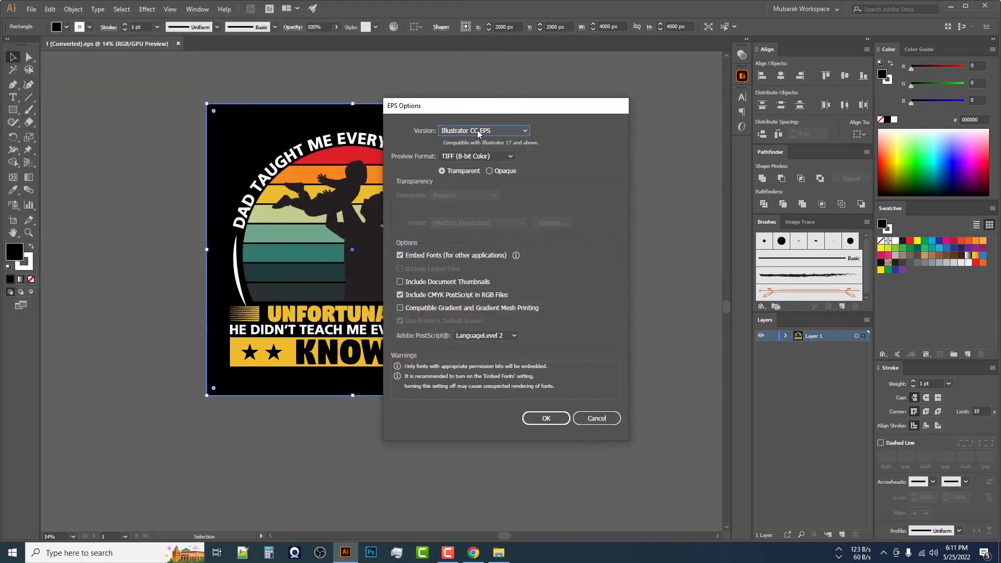
# Set the EPS version to Illustrator 10 EPS, finish saving the copy, and close the design document
pyautogui.click(481, 130)
pyautogui.click(480, 236)
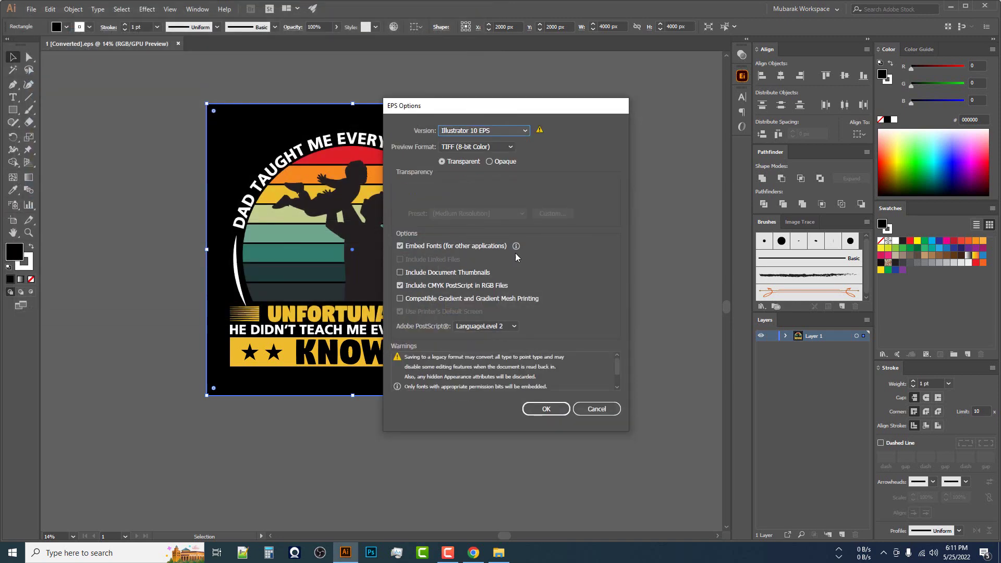
pyautogui.click(544, 409)
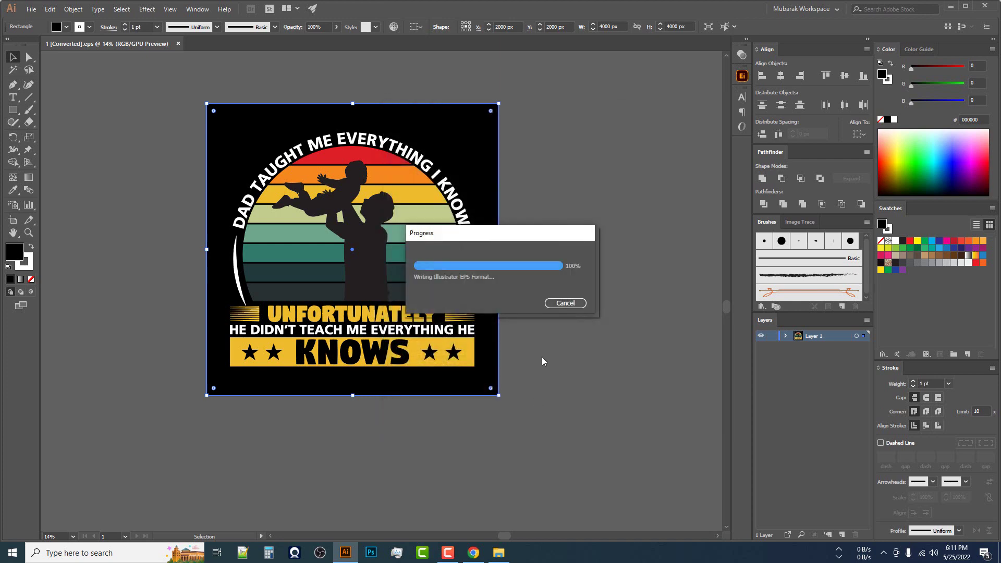
pyautogui.click(590, 264)
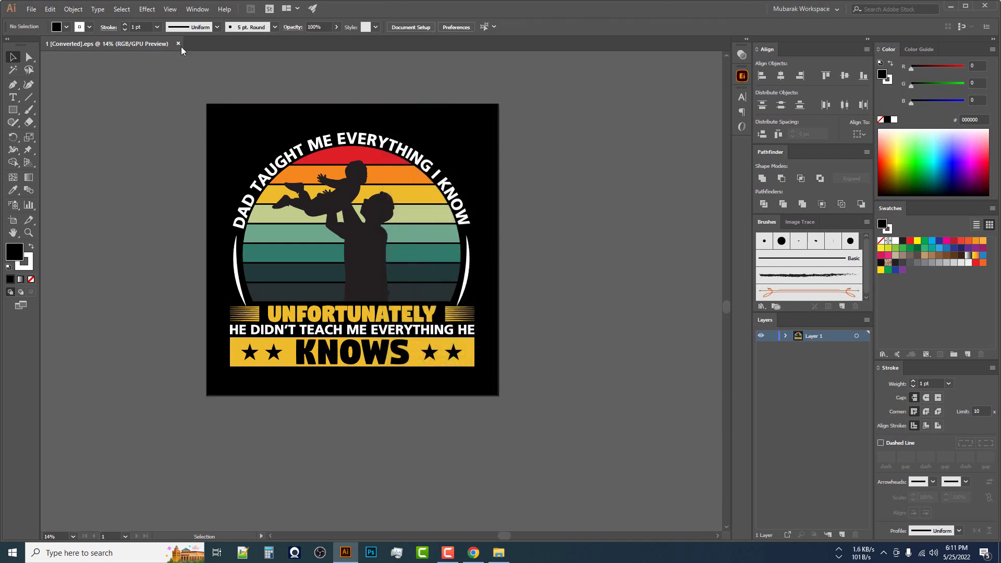
pyautogui.click(177, 43)
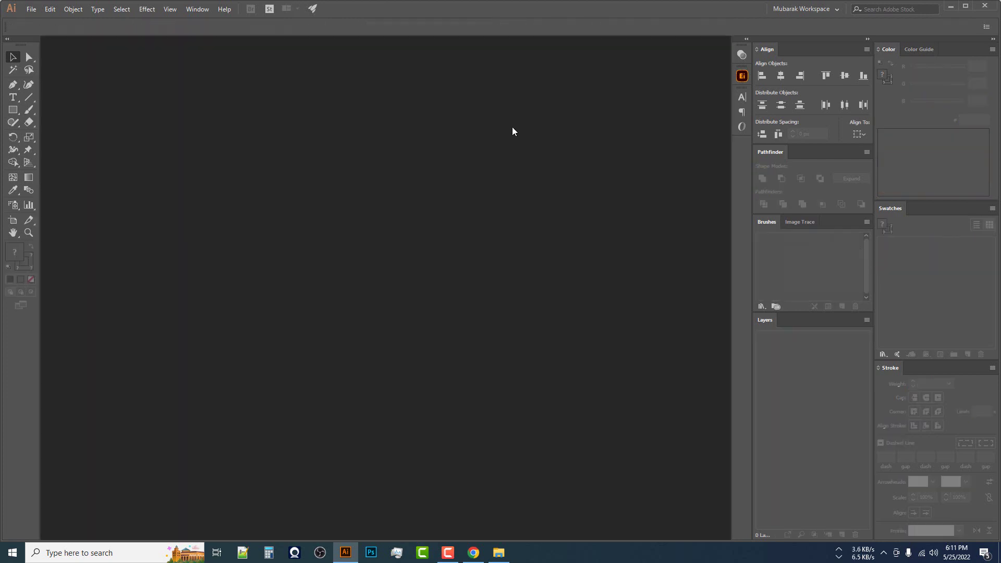
pyautogui.click(956, 8)
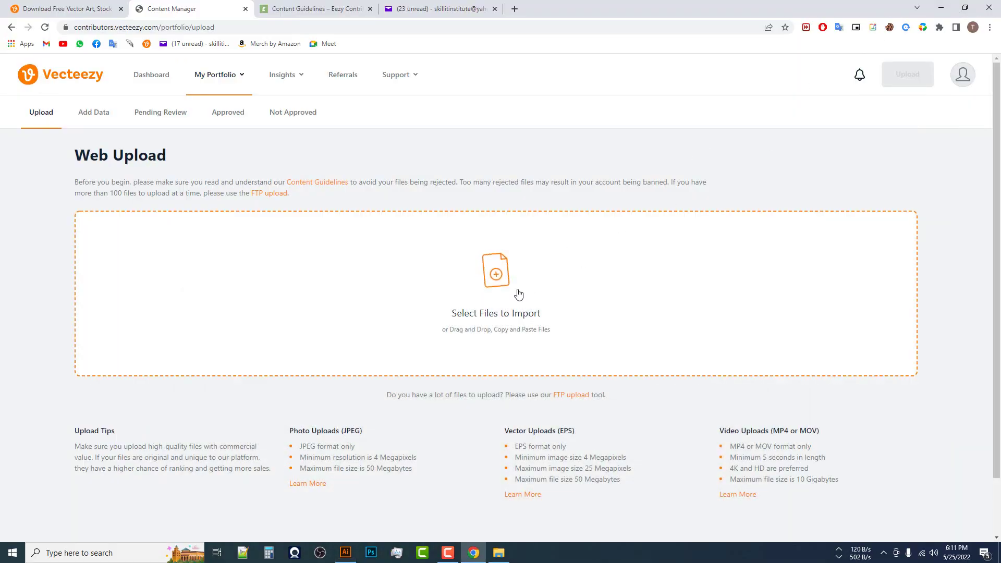
# Upload the EPS files 1 to 10 from the Vecteezy fathers day folder on the Desktop
pyautogui.click(462, 315)
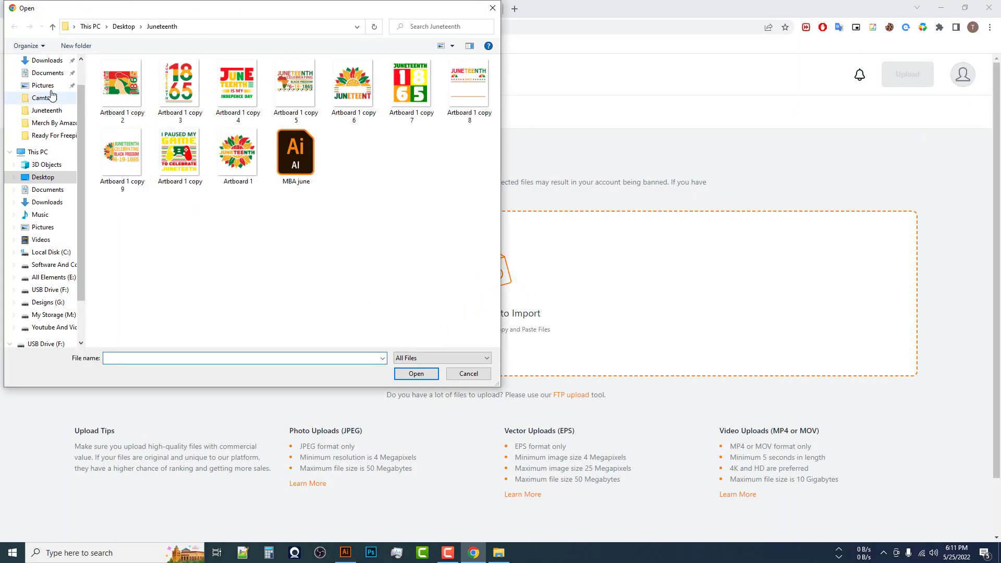
pyautogui.click(37, 179)
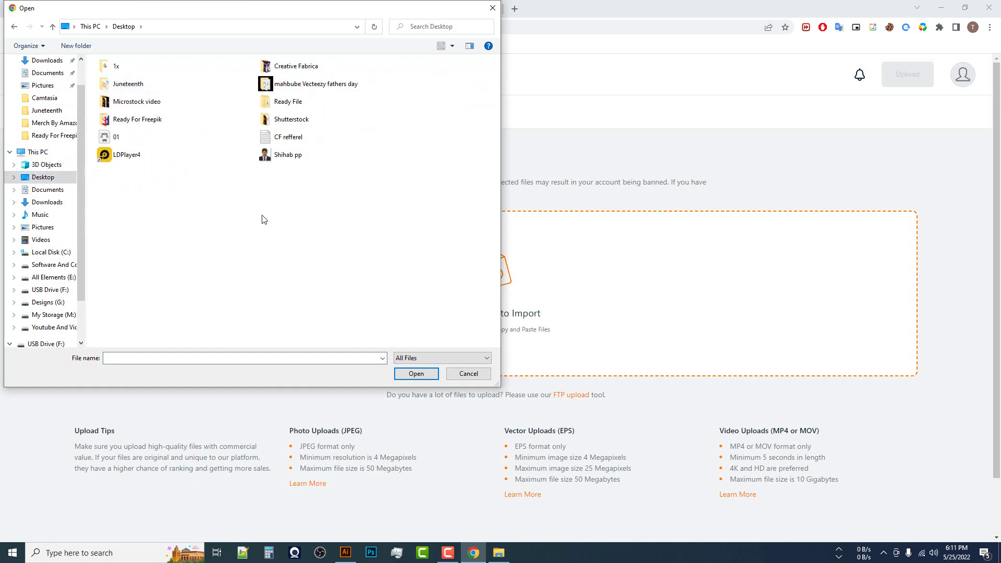
pyautogui.doubleClick(311, 85)
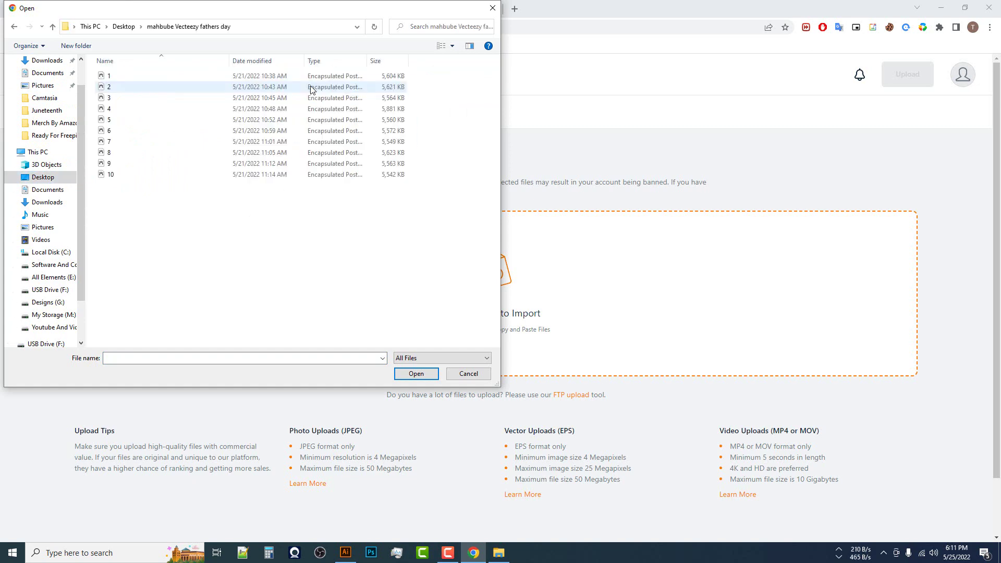
pyautogui.moveTo(312, 256); pyautogui.dragTo(143, 73)
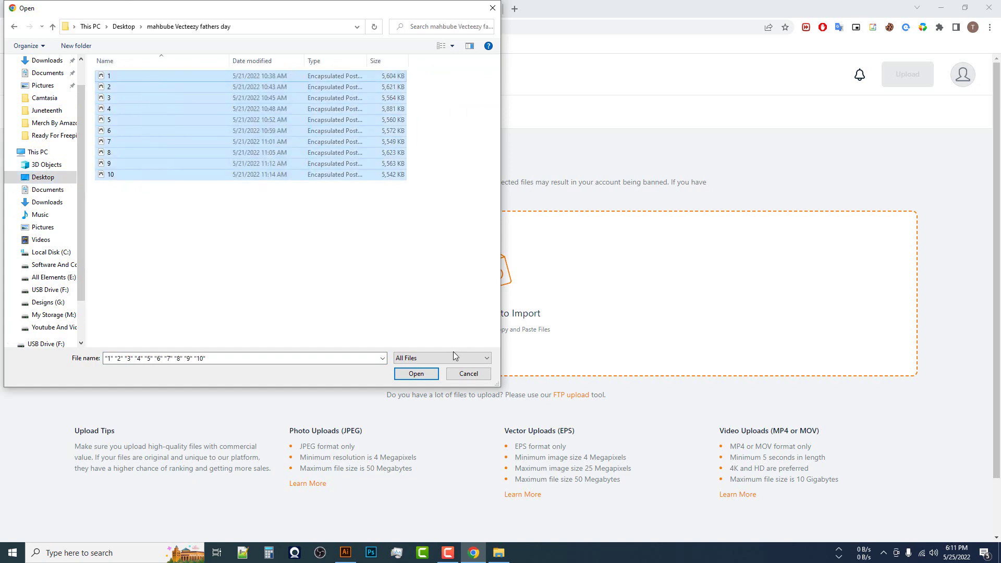
pyautogui.click(416, 373)
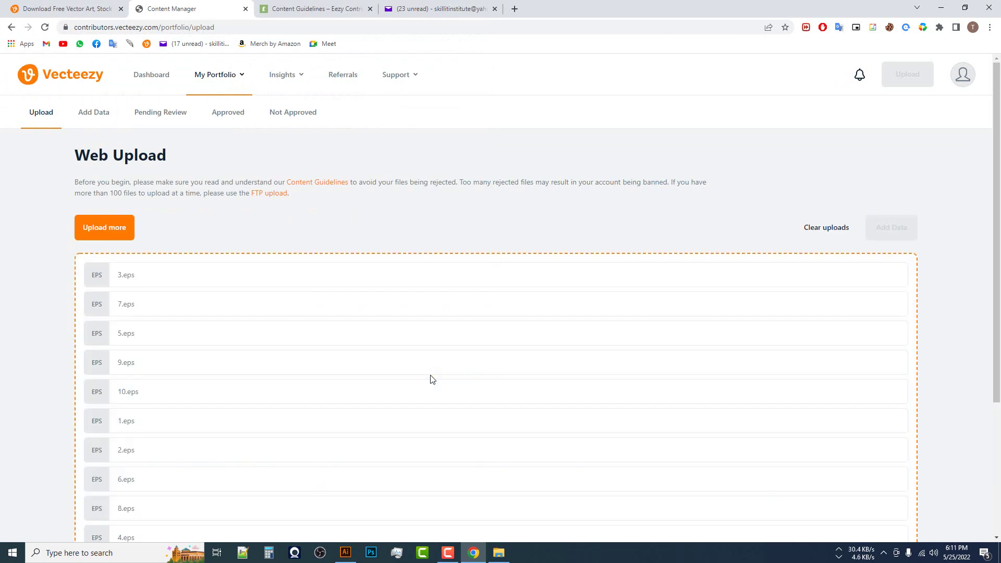
pyautogui.scroll(-5, 432, 379)
pyautogui.scroll(4, 432, 379)
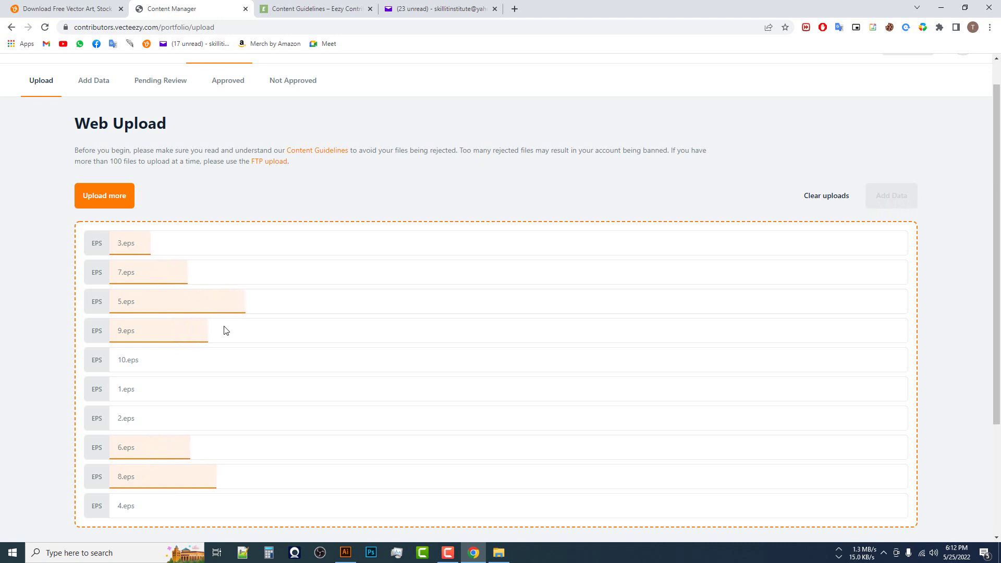
pyautogui.scroll(1, 225, 329)
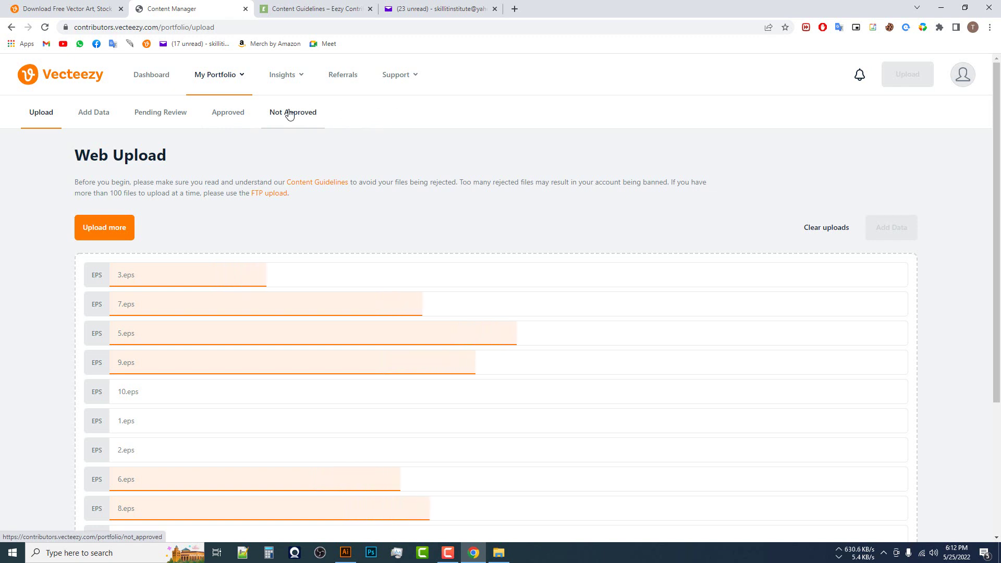
pyautogui.scroll(-3, 354, 243)
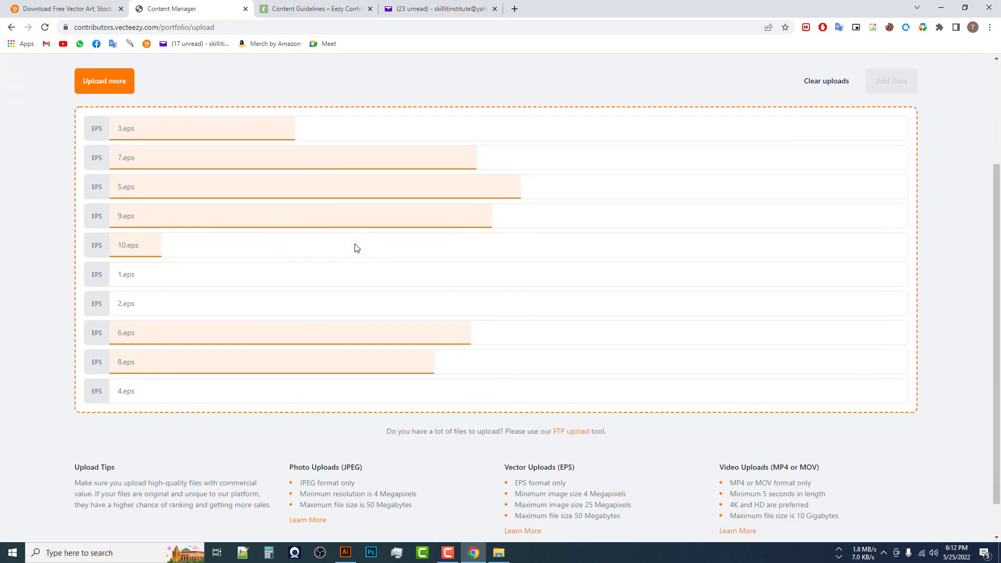
pyautogui.click(448, 553)
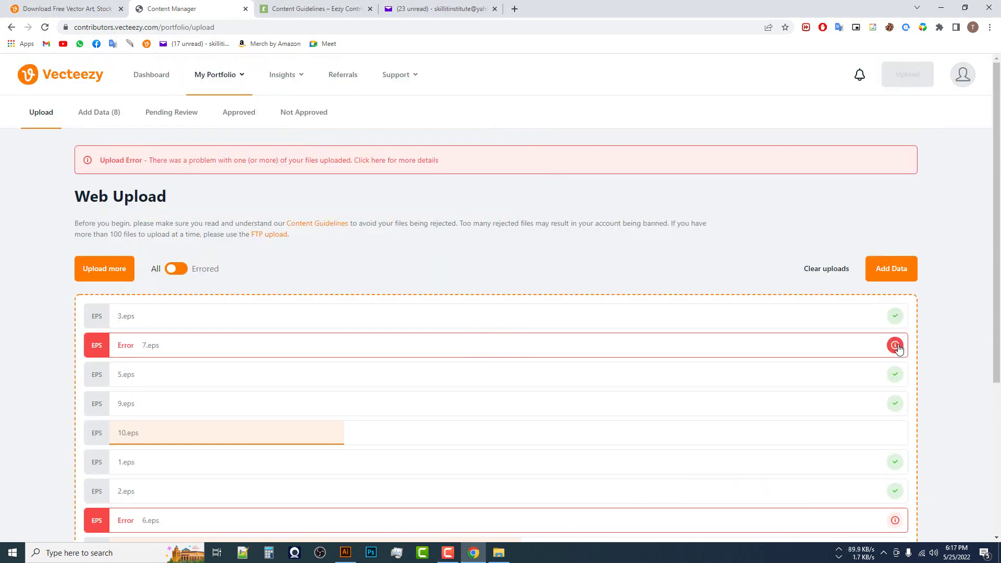
# Read the upload error details for 7.eps, close them, and review the upload status of the other files
pyautogui.click(895, 346)
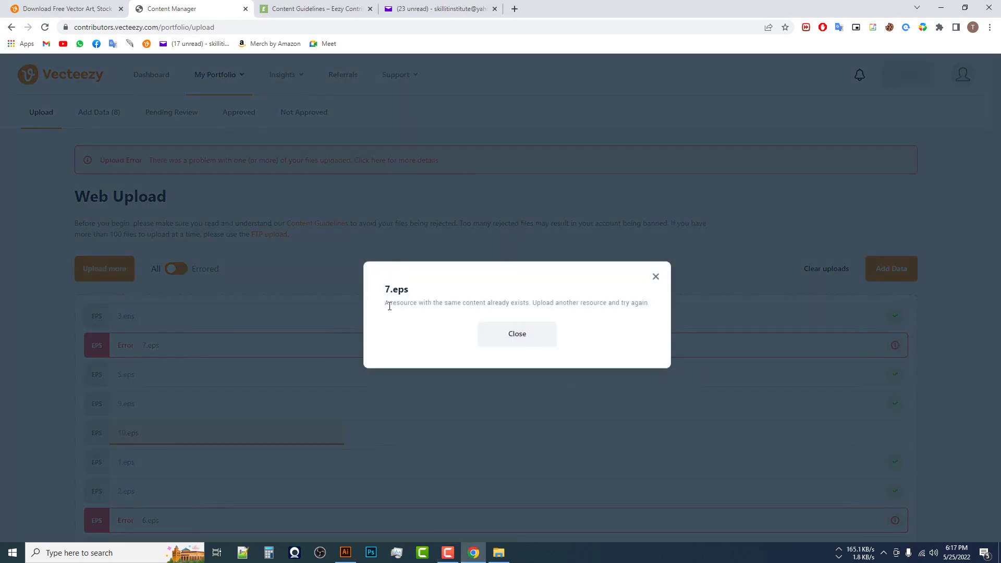
pyautogui.moveTo(390, 306); pyautogui.dragTo(612, 302)
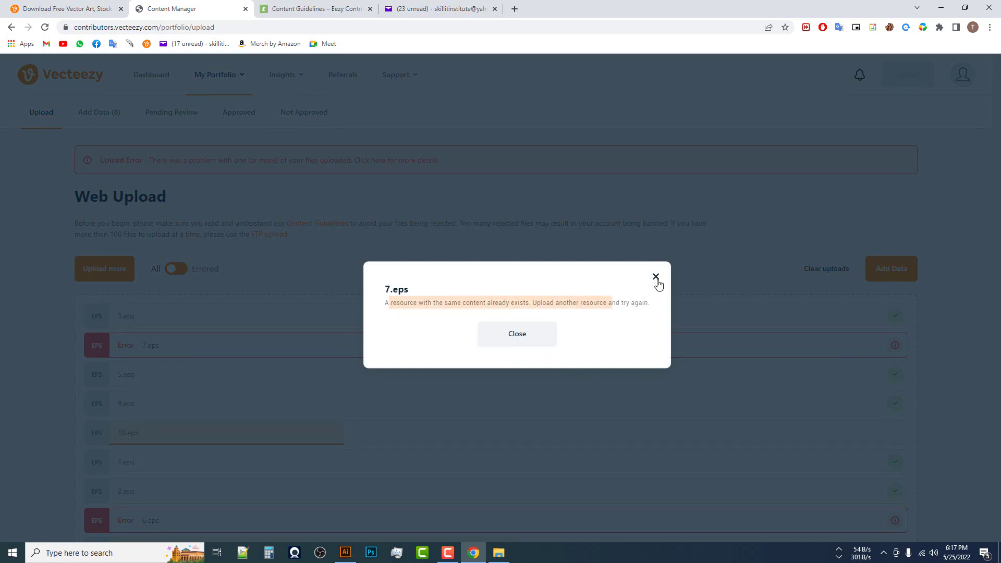
pyautogui.click(656, 279)
pyautogui.scroll(1, 299, 369)
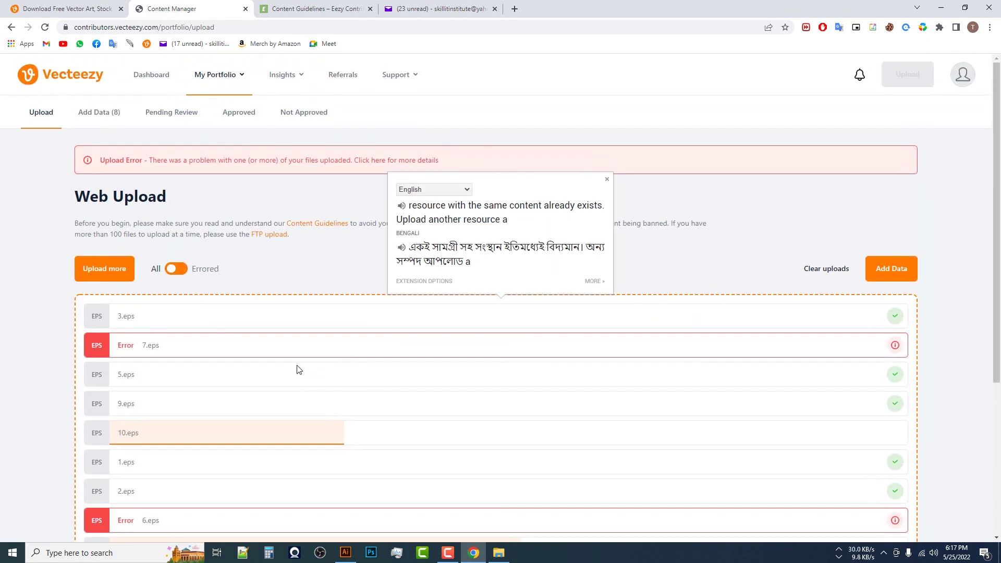
pyautogui.scroll(-4, 282, 321)
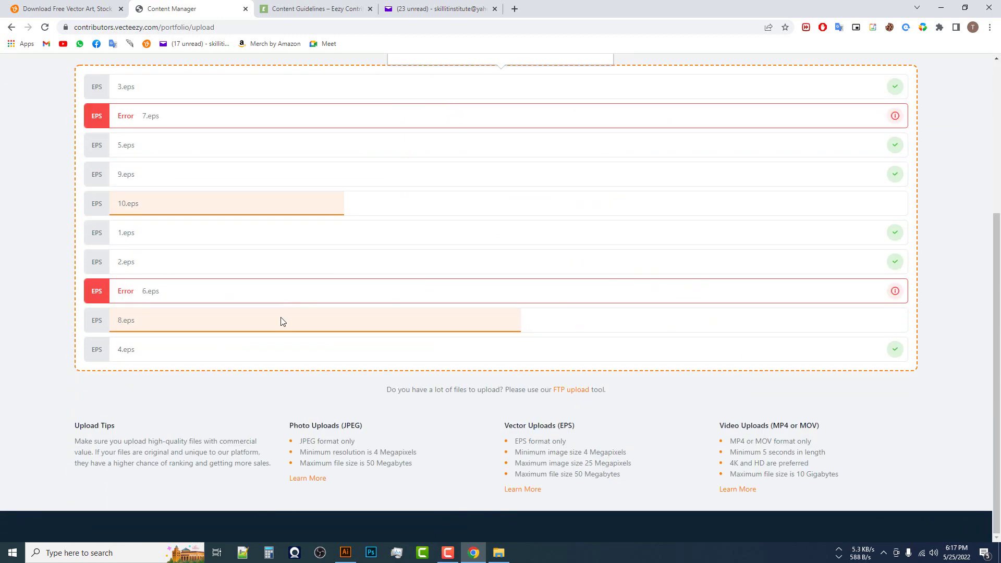
pyautogui.scroll(4, 457, 368)
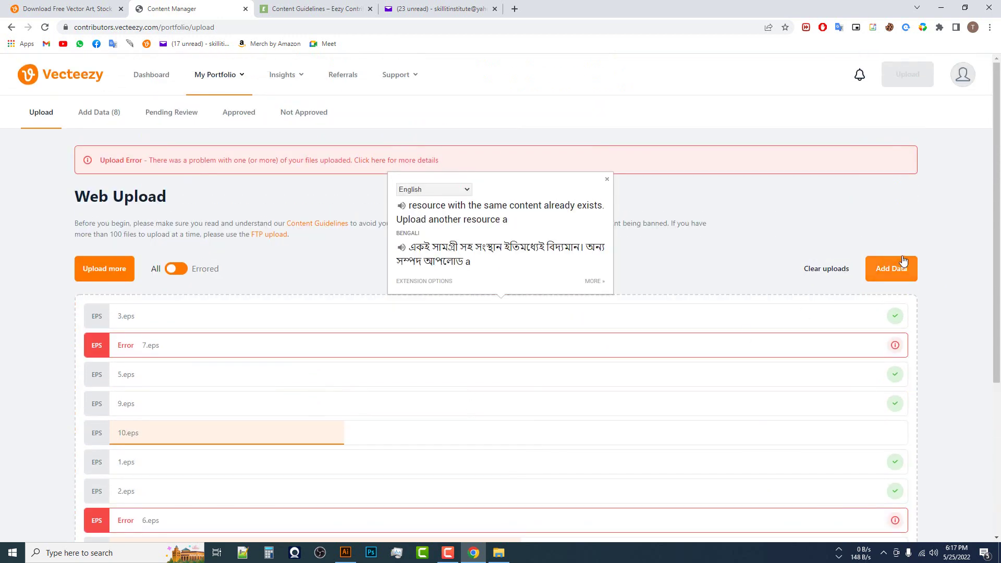
pyautogui.scroll(-2, 876, 401)
pyautogui.scroll(-1, 876, 401)
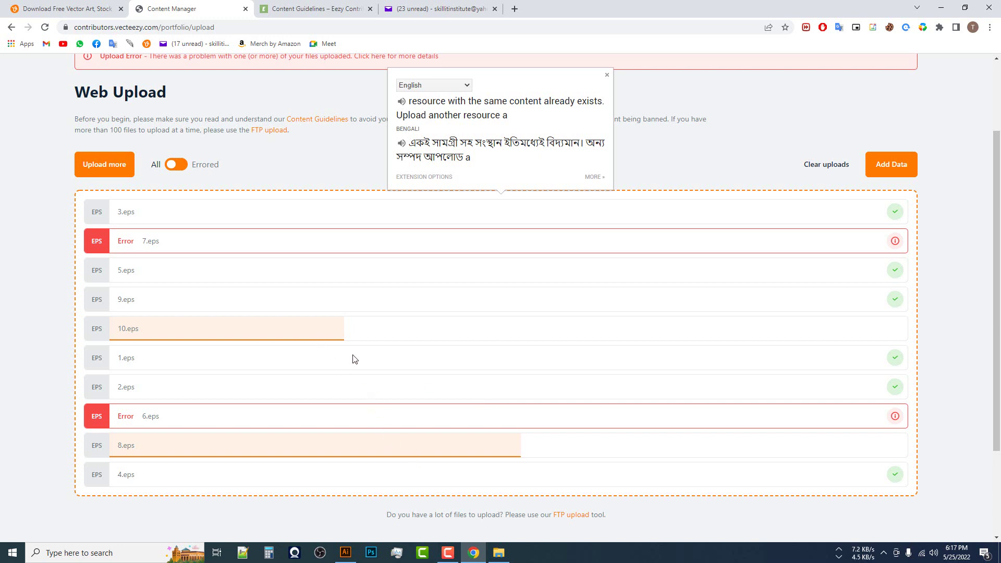
# Open the Add Data page for the uploaded files and view the data fields of 2.eps and 3.eps
pyautogui.click(910, 173)
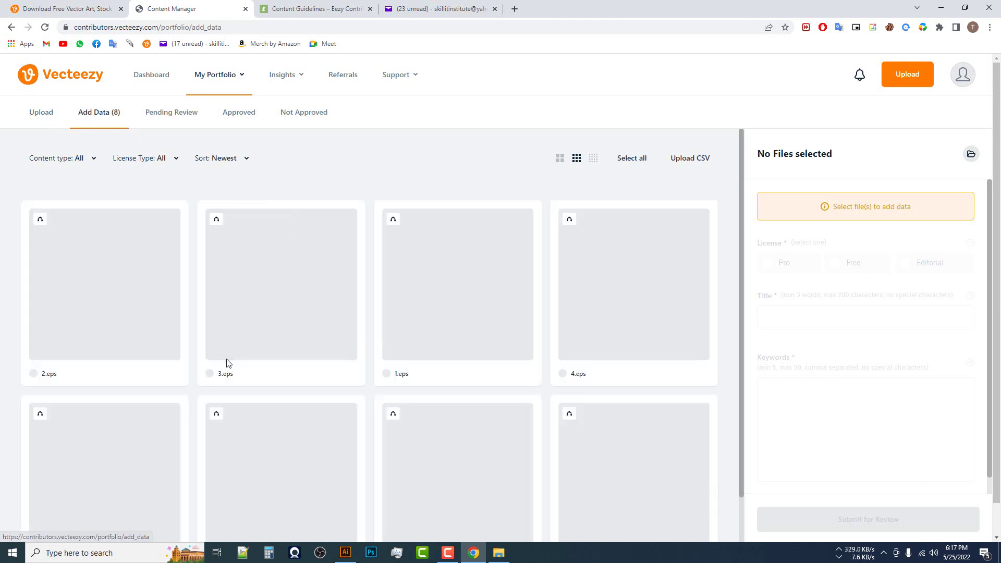
pyautogui.scroll(-1, 226, 362)
pyautogui.scroll(1, 226, 363)
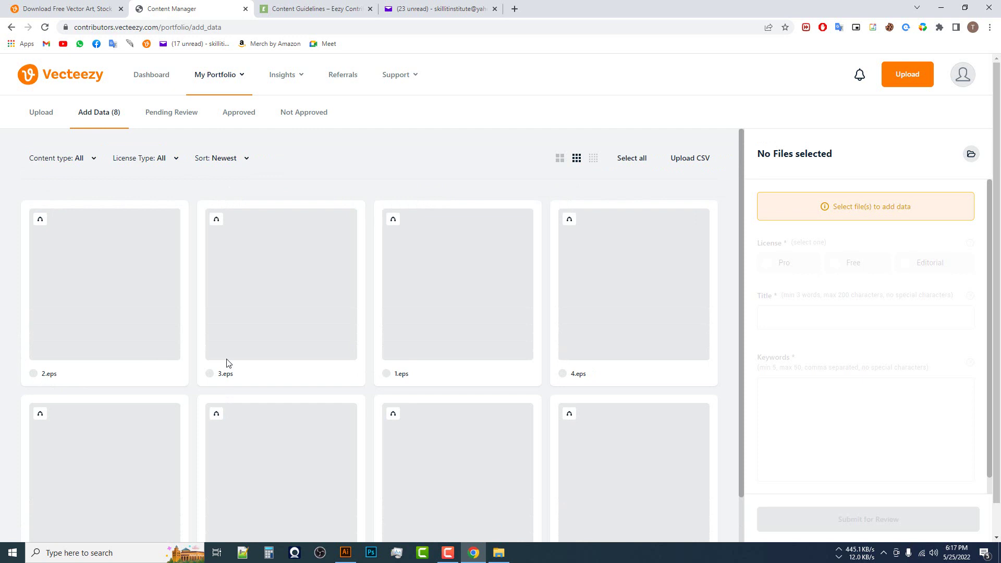
pyautogui.click(96, 279)
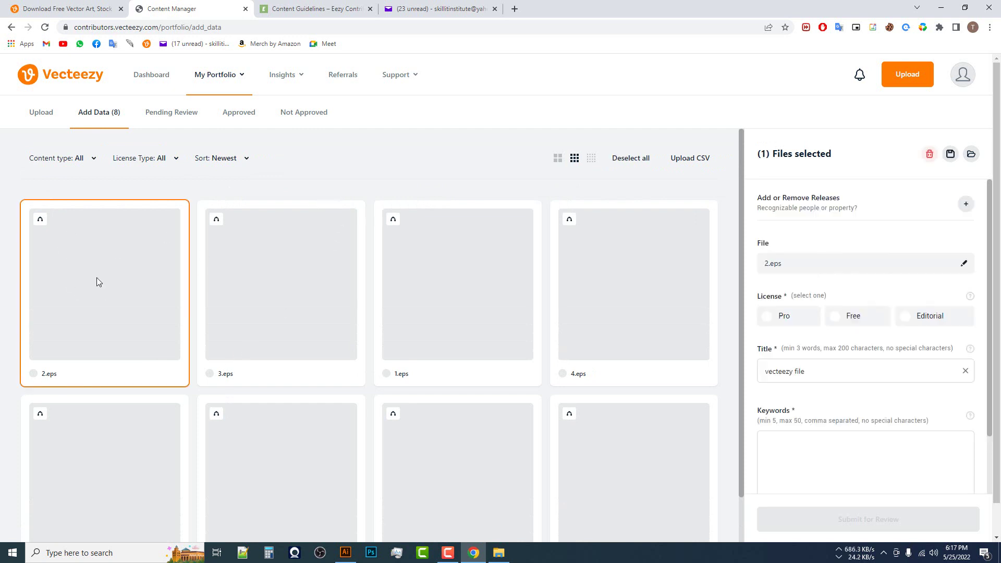
pyautogui.click(355, 312)
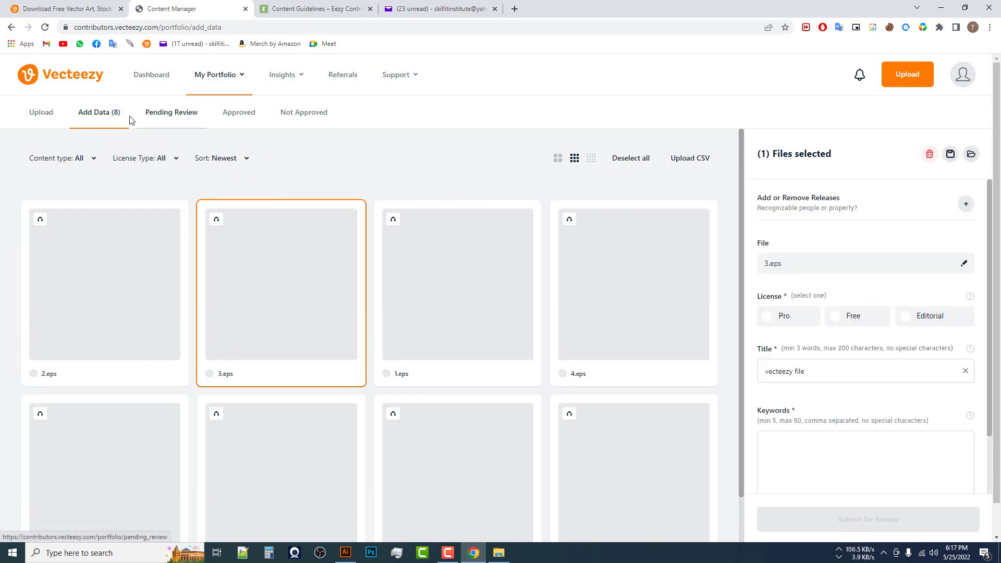
# Check the progress of the remaining uploads on the Upload page and return to the Add Data page
pyautogui.click(37, 120)
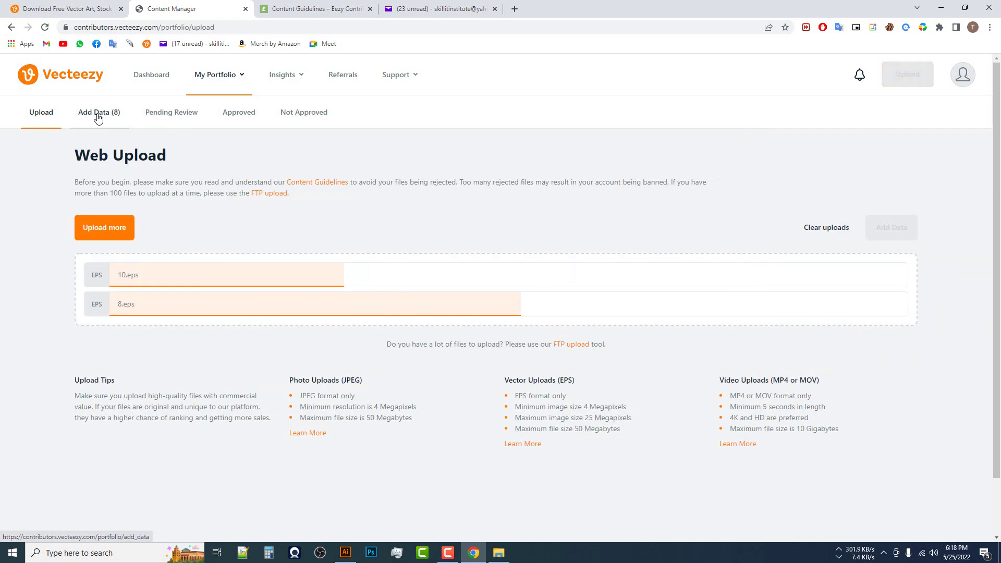
pyautogui.scroll(-2, 340, 302)
pyautogui.scroll(2, 341, 302)
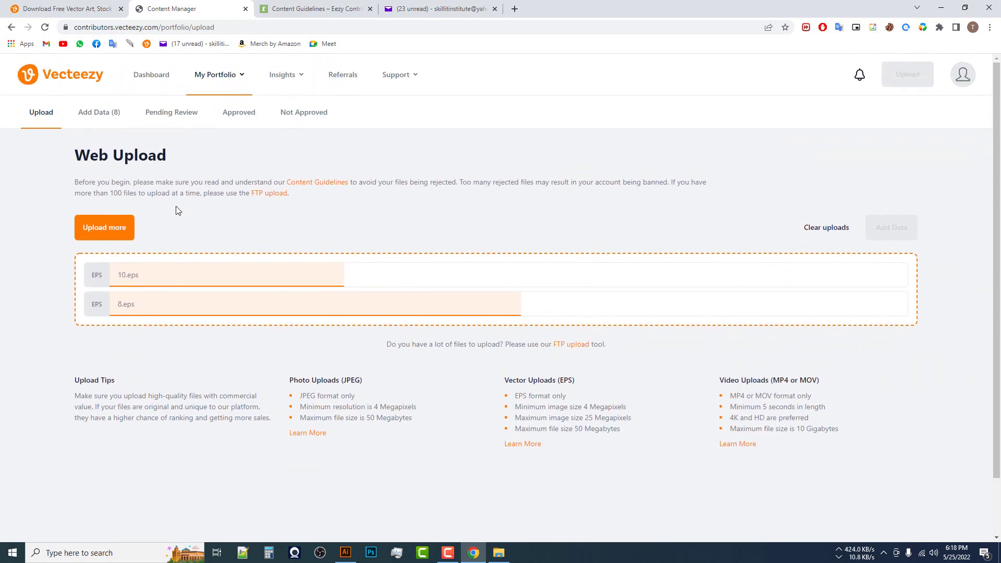
pyautogui.click(100, 116)
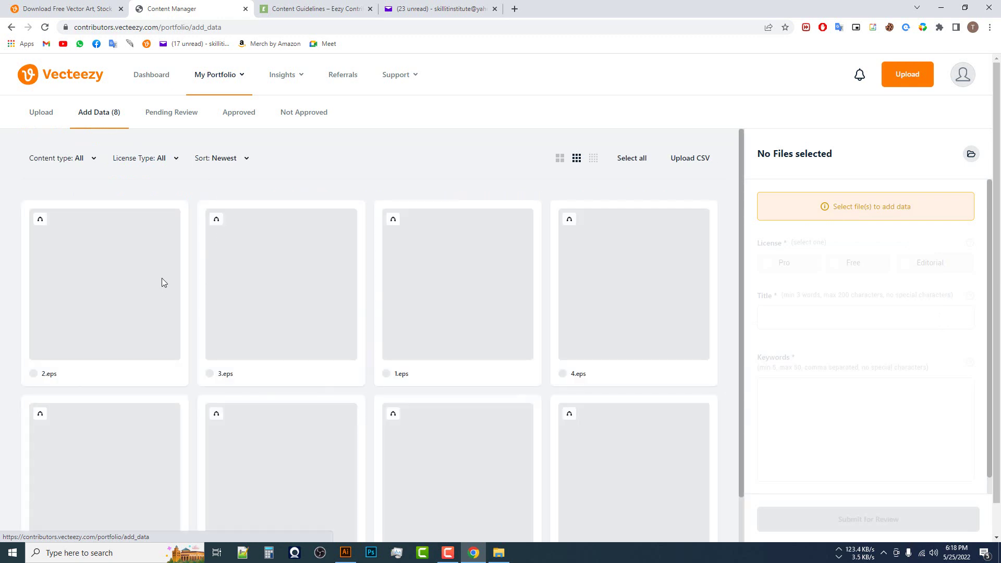
# Select only the 2.eps file, try the Free and Editorial license options, and set its license to Pro
pyautogui.click(139, 280)
pyautogui.click(337, 313)
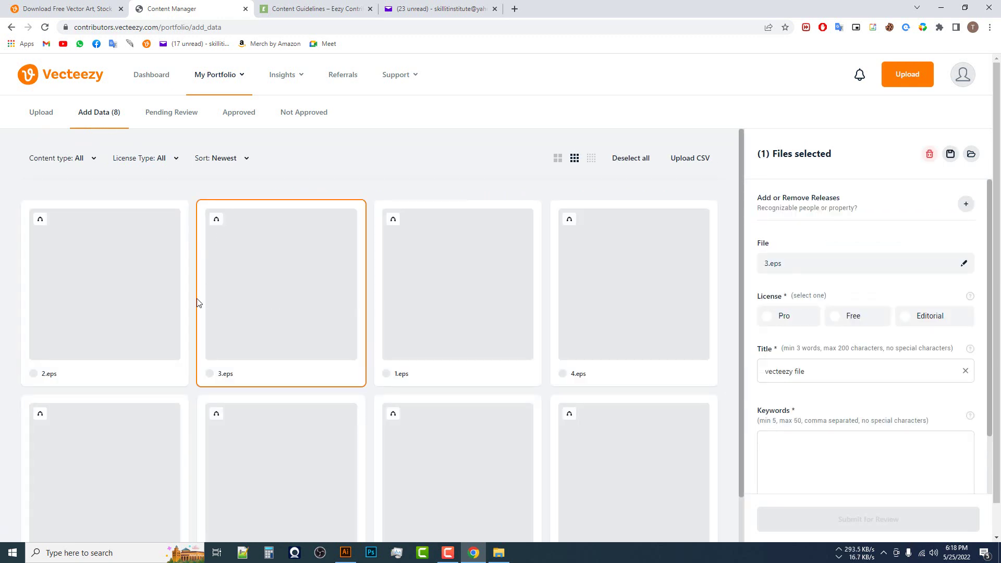
pyautogui.click(104, 287)
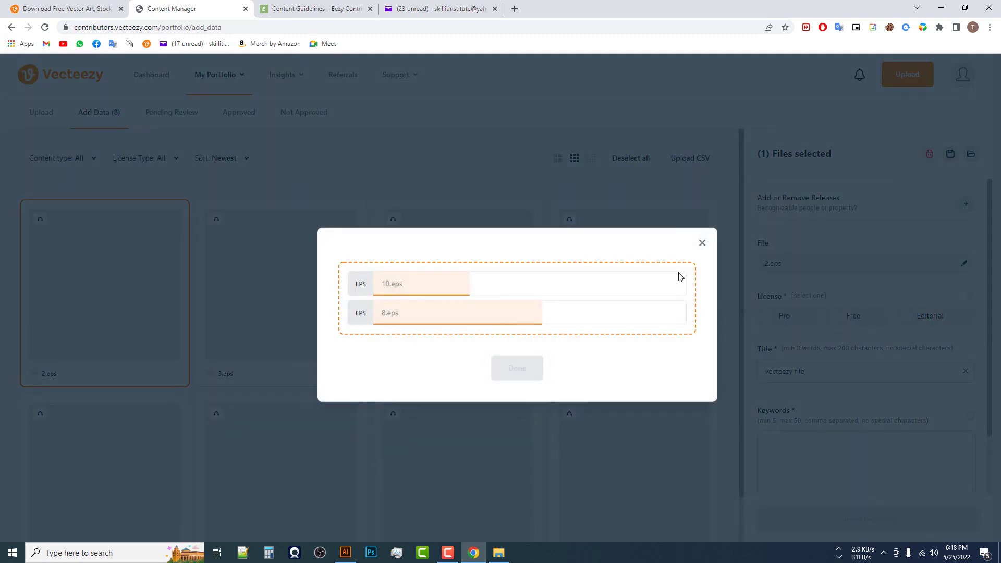
pyautogui.click(702, 242)
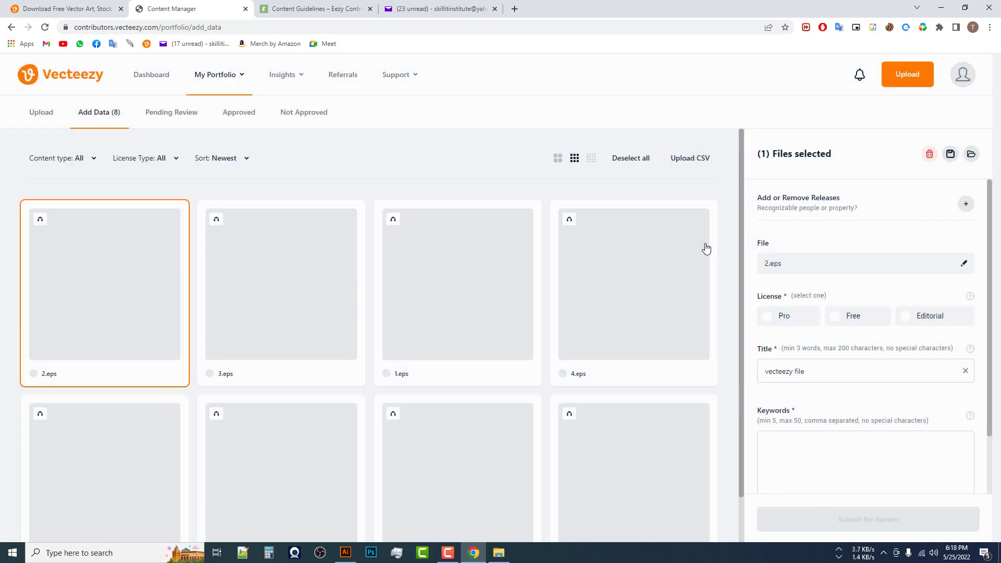
pyautogui.click(776, 316)
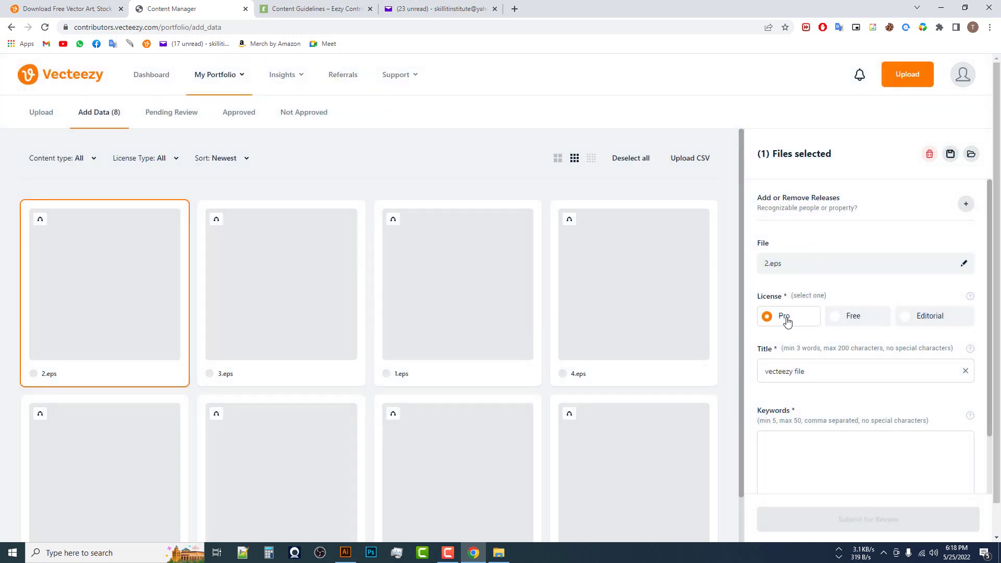
pyautogui.click(859, 319)
pyautogui.click(938, 322)
pyautogui.click(864, 327)
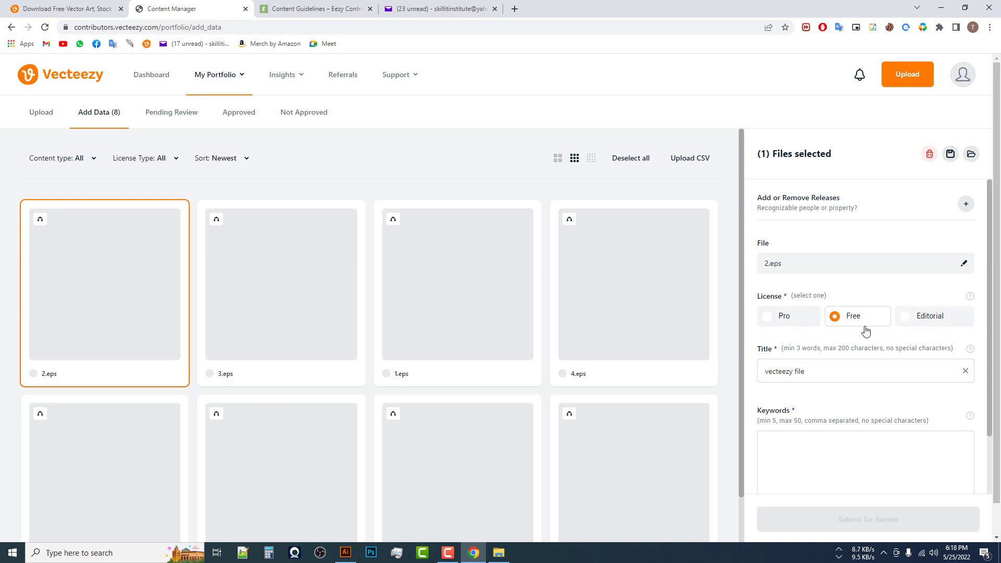
pyautogui.click(800, 328)
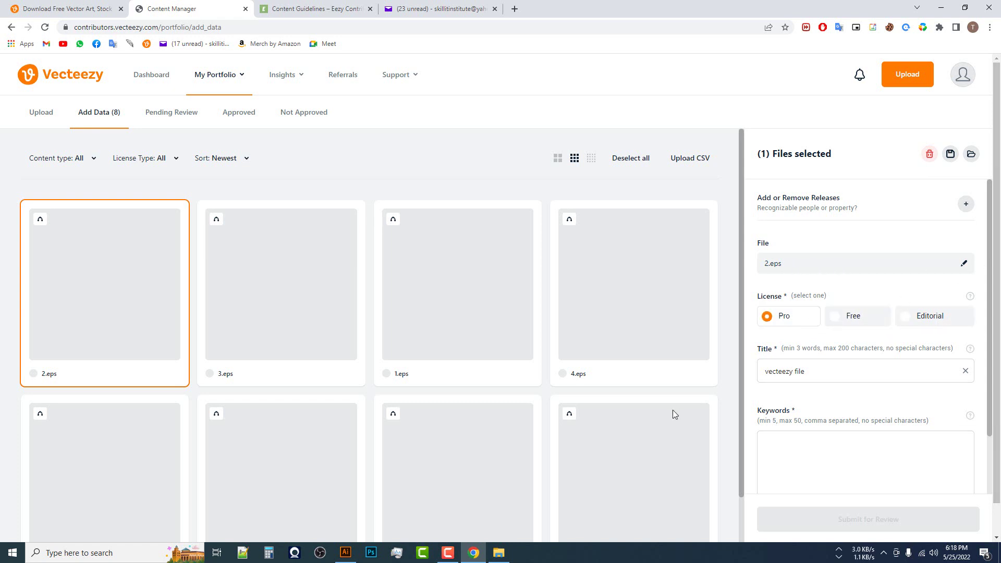
# Select all uploaded files on the Add Data page and set their license to Pro
pyautogui.scroll(-1, 486, 339)
pyautogui.scroll(-2, 830, 462)
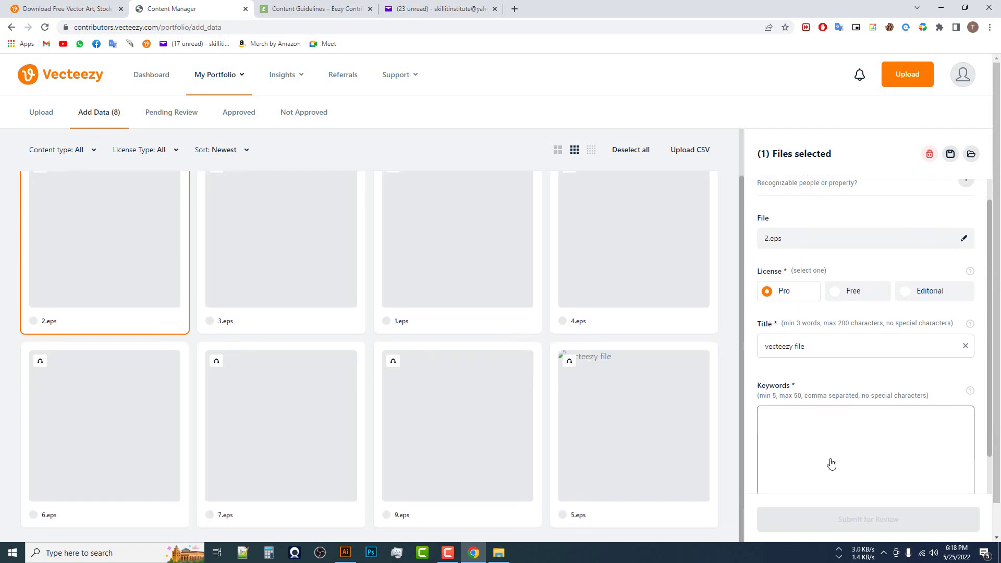
pyautogui.scroll(1, 621, 418)
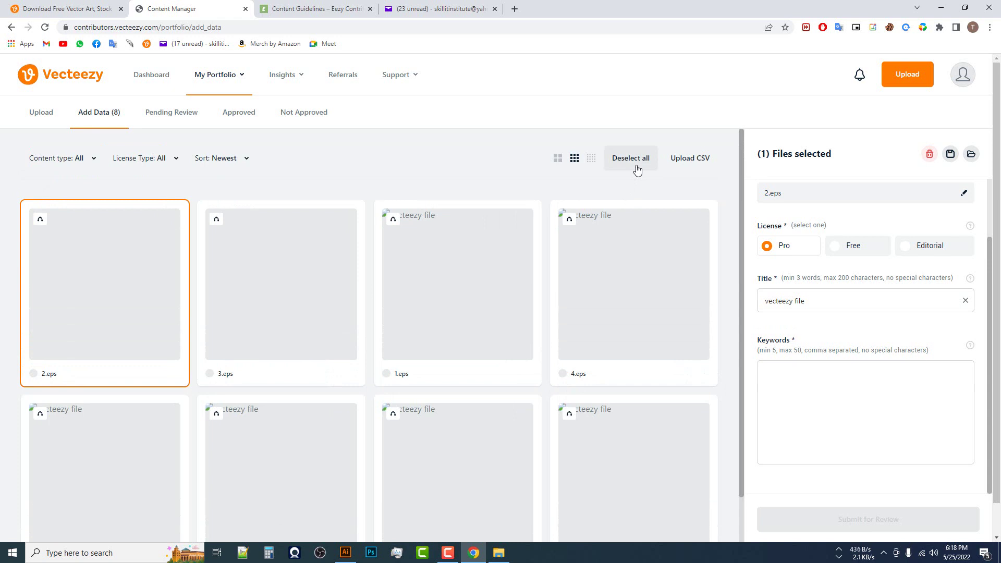
pyautogui.click(636, 169)
pyautogui.click(631, 158)
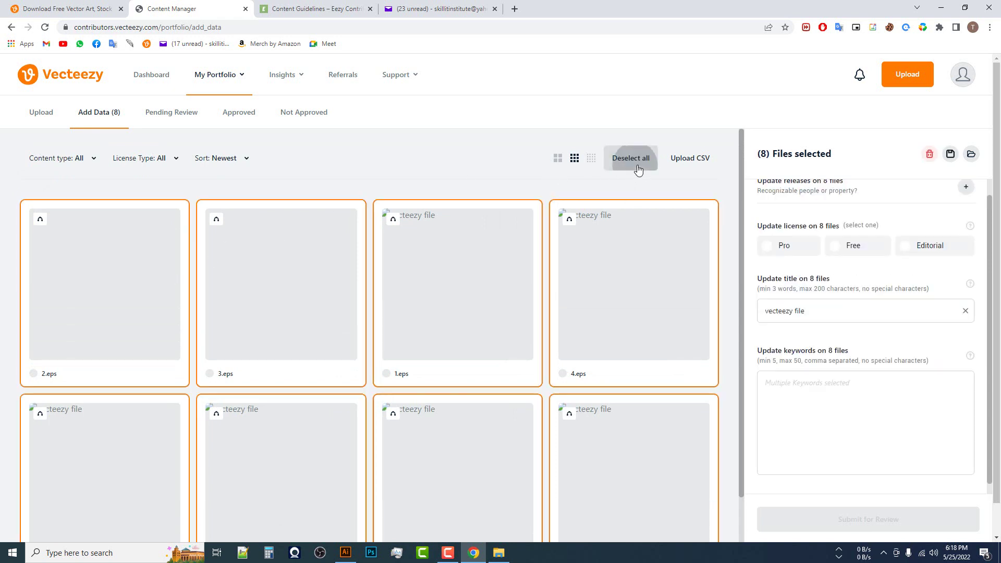
pyautogui.scroll(-1, 464, 345)
pyautogui.click(801, 255)
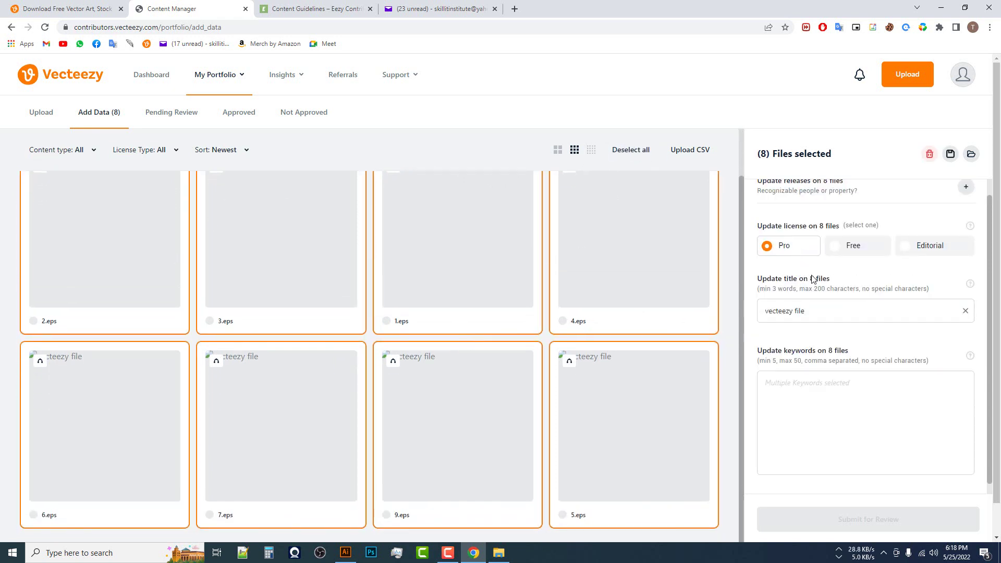
# Replace the title of all selected files with "Father day t shirt design"
pyautogui.click(820, 311)
pyautogui.moveTo(819, 311); pyautogui.dragTo(728, 316)
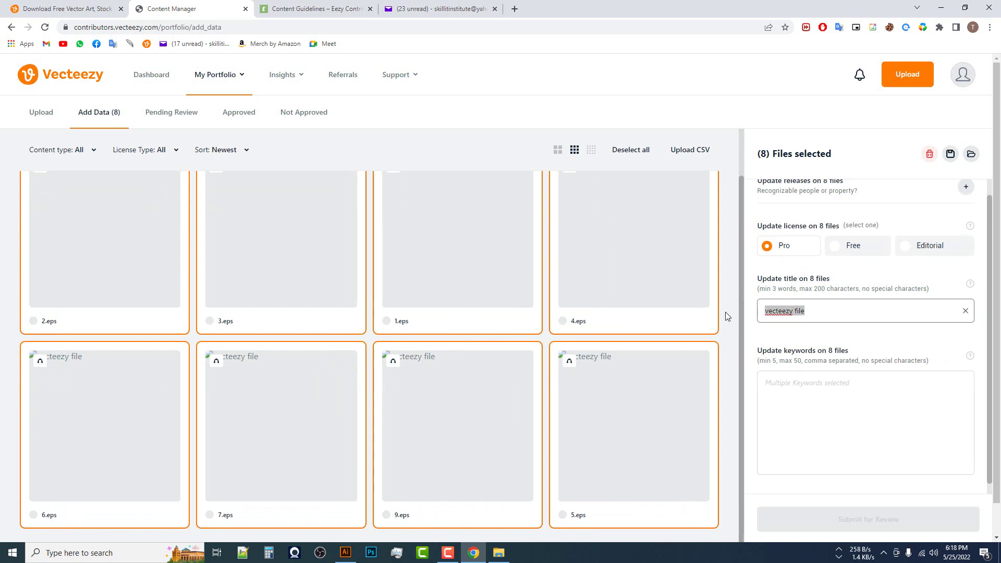
pyautogui.write('Ga')
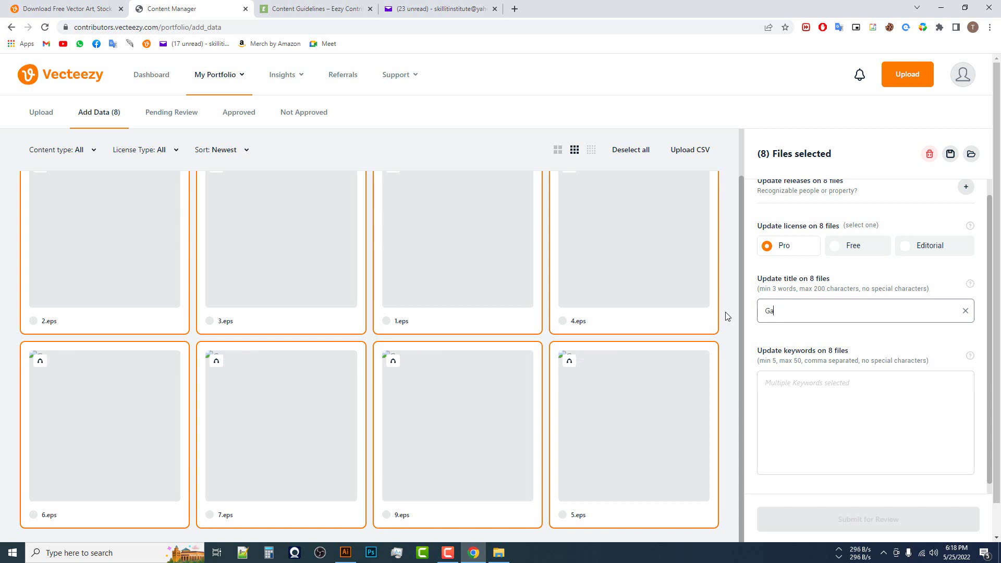
pyautogui.press('BackSpace')
pyautogui.press('BackSpace')
pyautogui.write('Fathers')
pyautogui.hotkey('ctrl', 'a')
pyautogui.write('Father day t shirt design')
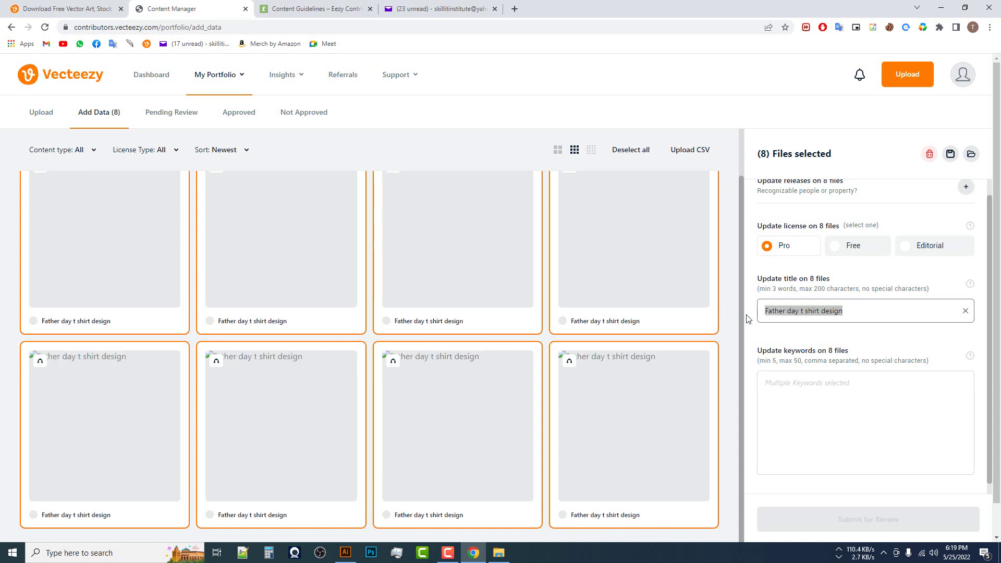
# Add the keywords "father day t shirt design" and "fathers day" to all selected files
pyautogui.click(770, 401)
pyautogui.write('father day t shirt design')
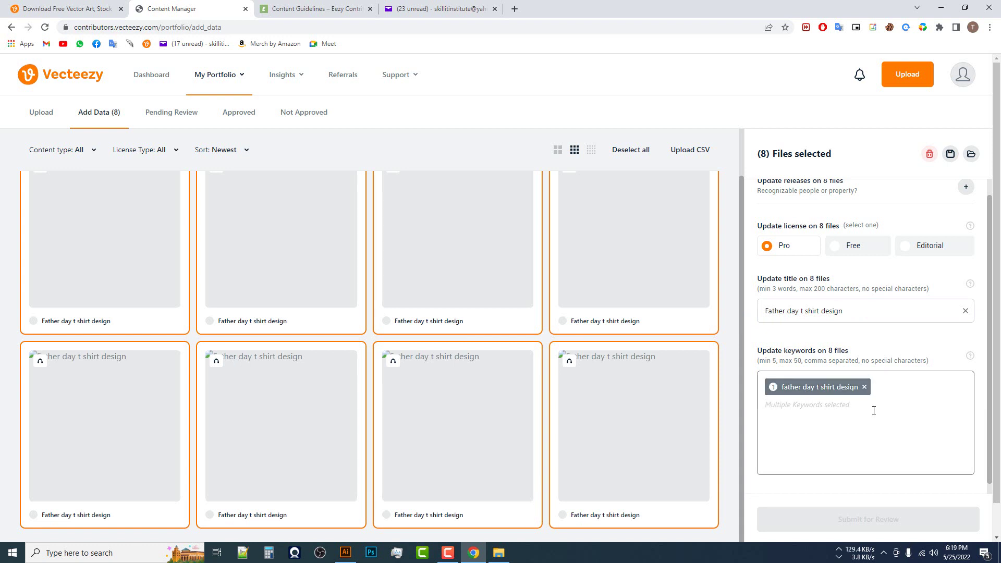
pyautogui.press('BackSpace')
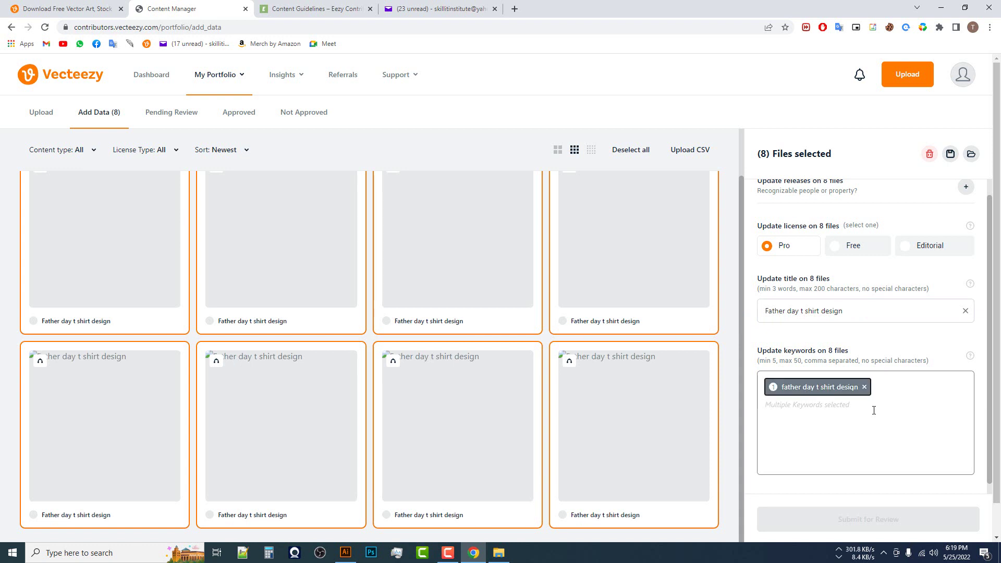
pyautogui.write('fa')
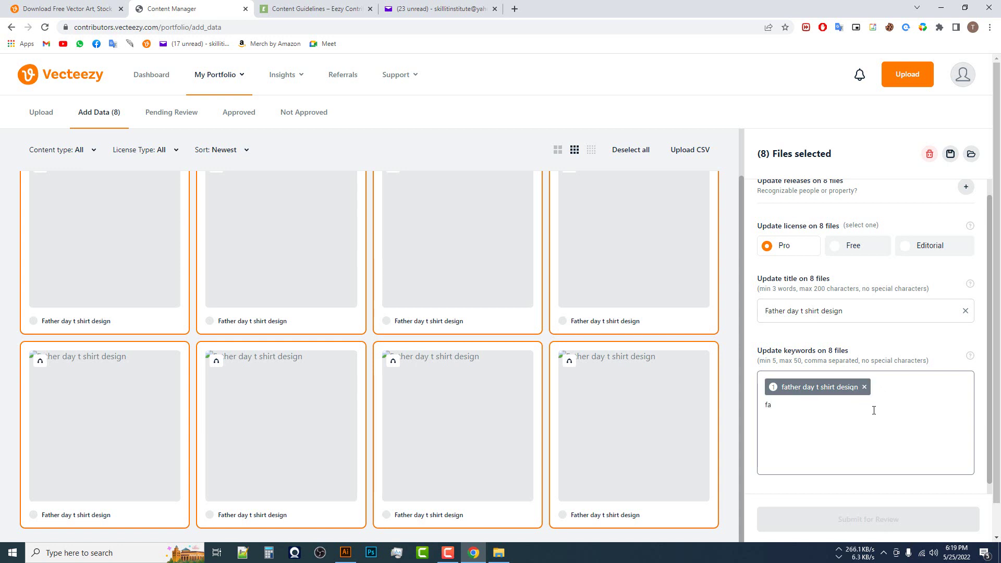
pyautogui.write('thers f')
pyautogui.press('BackSpace')
pyautogui.press('BackSpace')
pyautogui.press('Return')
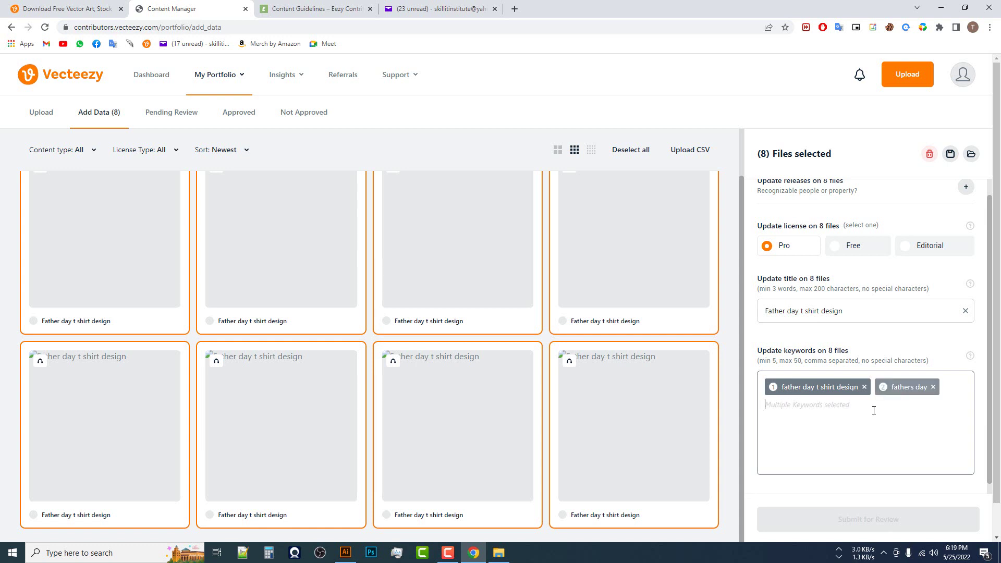
# Add the keywords "fathers t shirt" and "t shirt" to the selected files
pyautogui.write('d')
pyautogui.write('ather')
pyautogui.write(' t shirt')
pyautogui.press('Return')
pyautogui.write('t shirt')
pyautogui.press('Return')
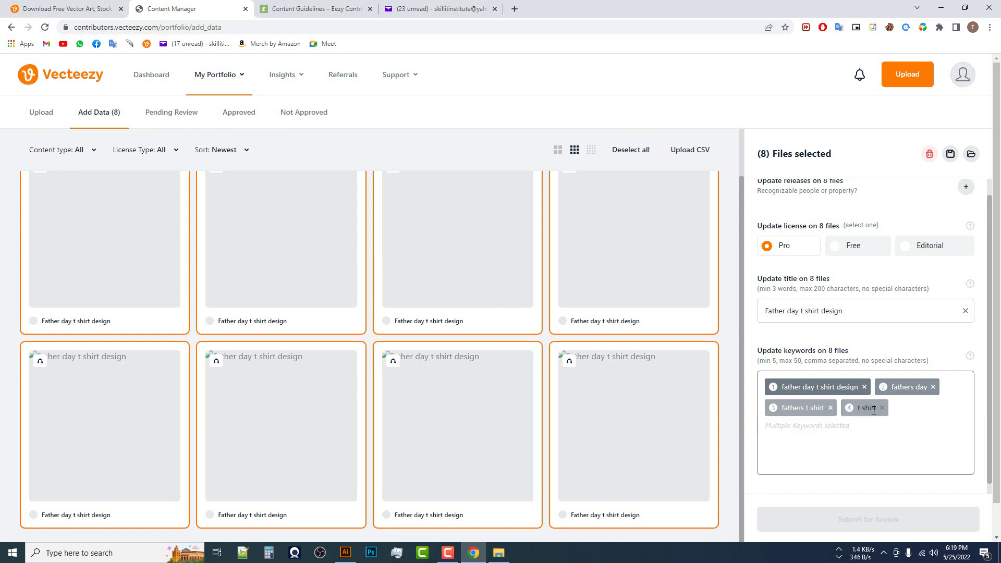
# Remove the "t shirt" keyword and try to enter "fathers day" once more
pyautogui.write('dat')
pyautogui.press('BackSpace')
pyautogui.press('BackSpace')
pyautogui.press('BackSpace')
pyautogui.press('BackSpace')
pyautogui.write('fathers')
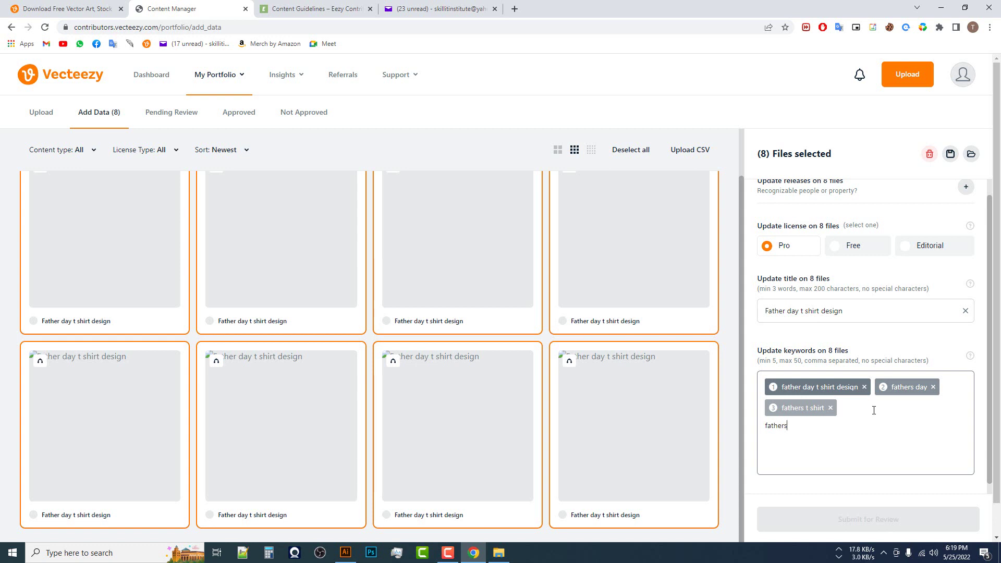
pyautogui.write(' day')
pyautogui.press('Return')
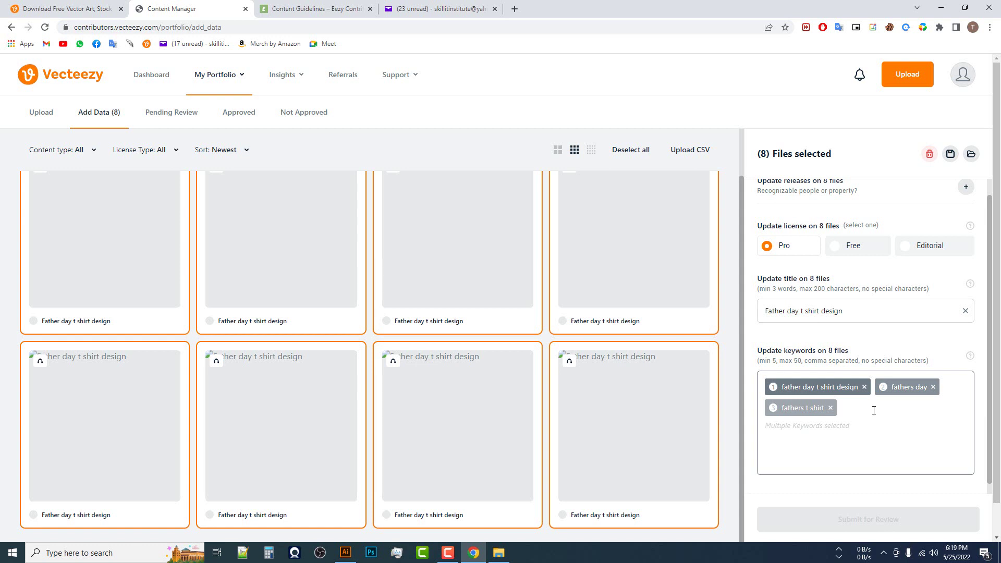
# Replace the keyword "fathers t shirt" with "fathers day design", "father day t shirt" and "t shirt design"
pyautogui.write('dathe')
pyautogui.press('BackSpace')
pyautogui.press('BackSpace')
pyautogui.write('fathers day design, father day t shirt, t shirt desi')
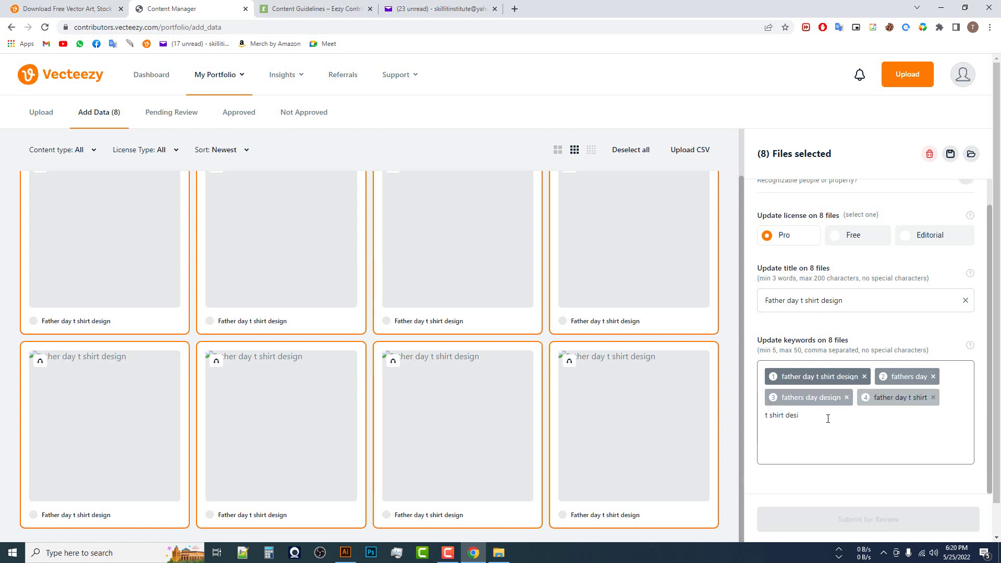
pyautogui.write('gn')
pyautogui.press('Return')
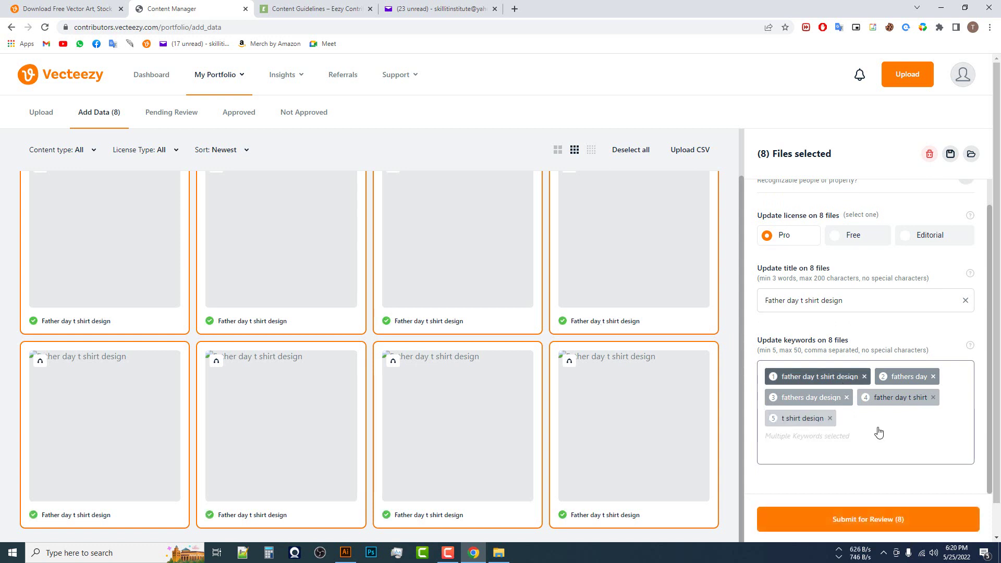
# Submit all selected files for review, highlight the ID verification notice text and dismiss the notice
pyautogui.scroll(-1, 905, 487)
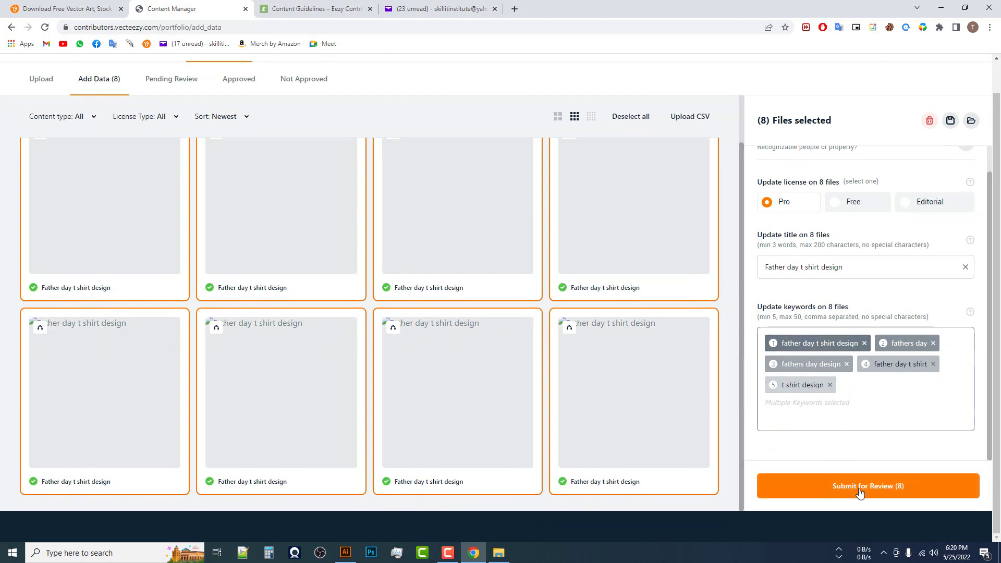
pyautogui.scroll(1, 502, 235)
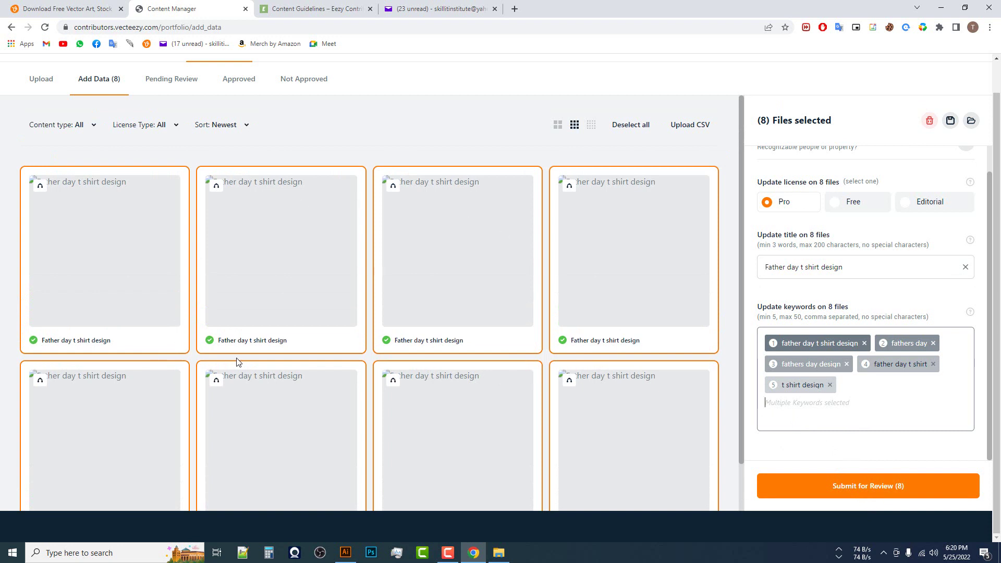
pyautogui.click(868, 487)
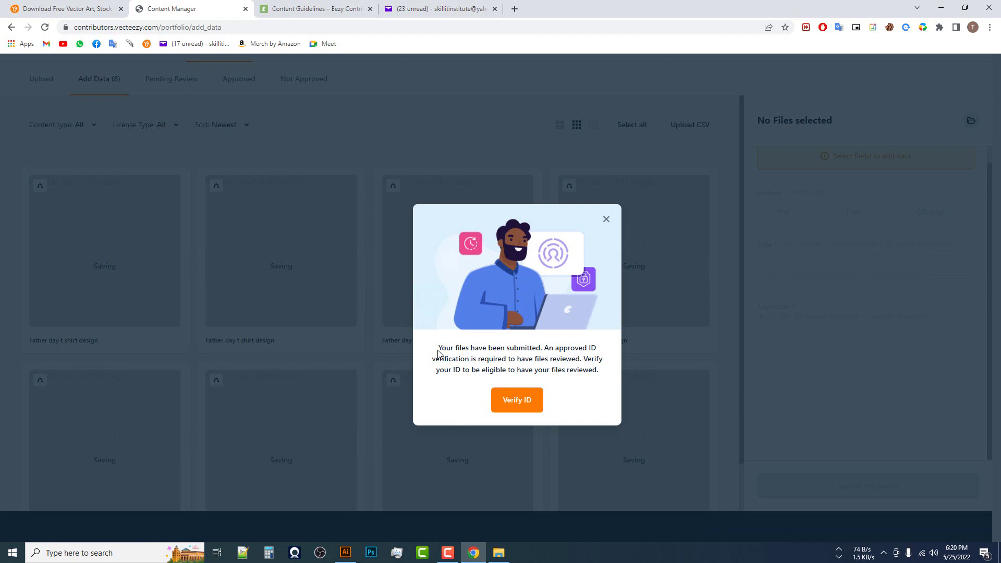
pyautogui.moveTo(438, 354); pyautogui.dragTo(600, 371)
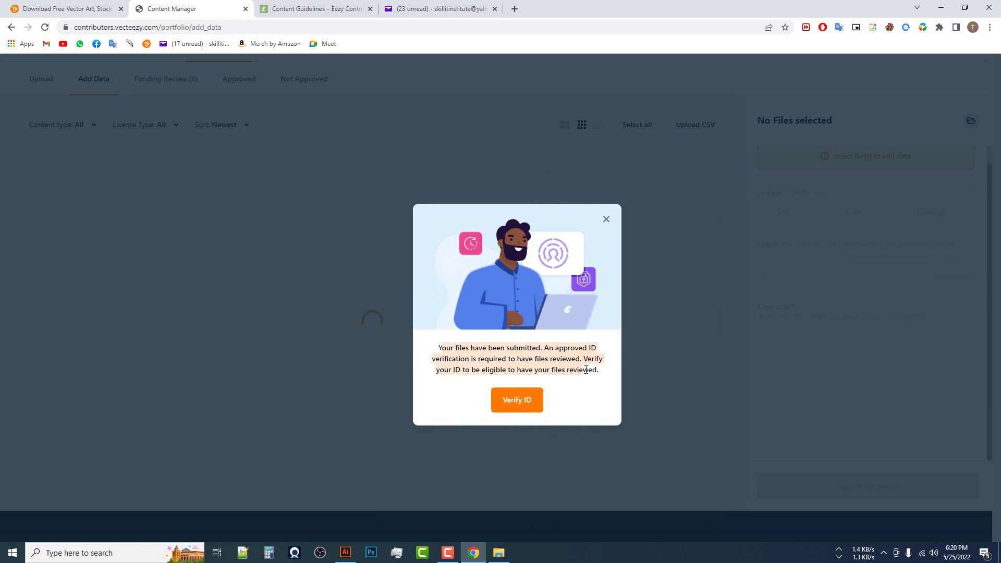
pyautogui.click(607, 220)
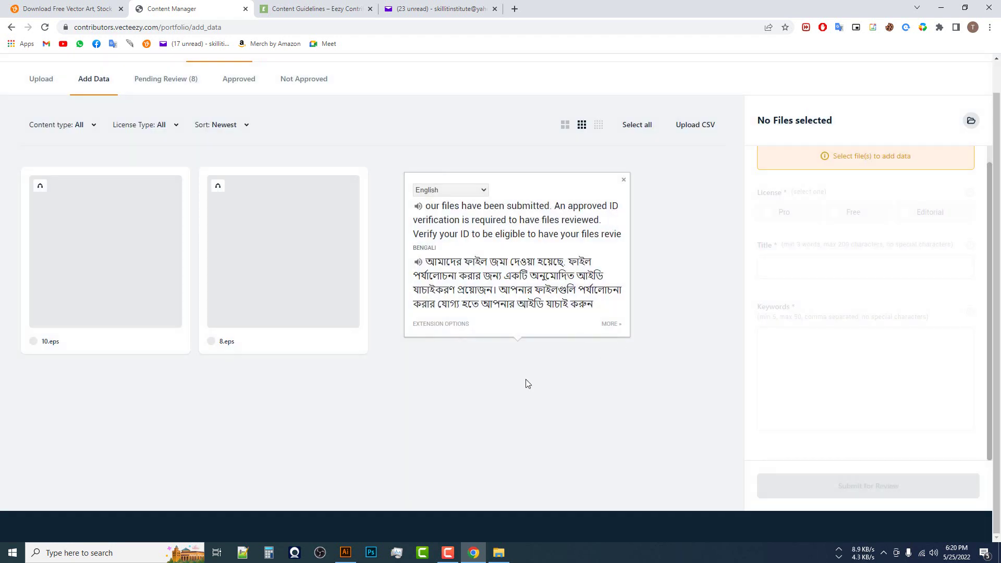
pyautogui.click(562, 393)
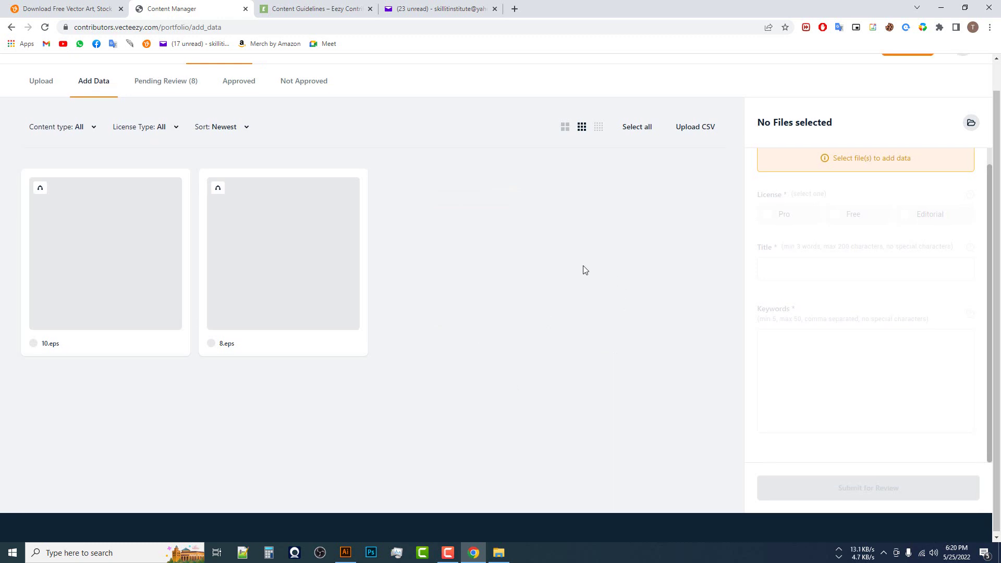
# Look through the submitted designs on the Pending Review page
pyautogui.click(149, 114)
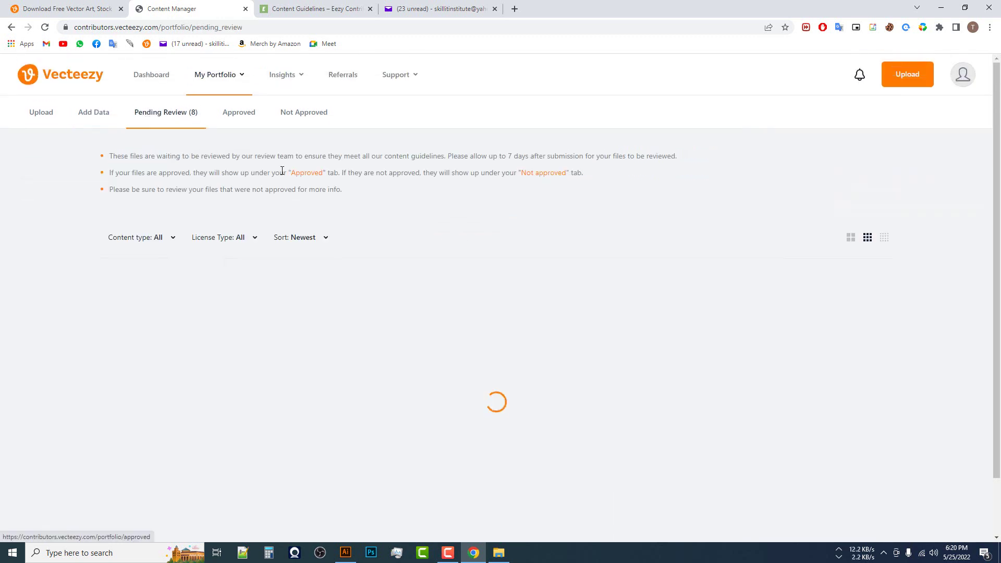
pyautogui.scroll(-3, 617, 364)
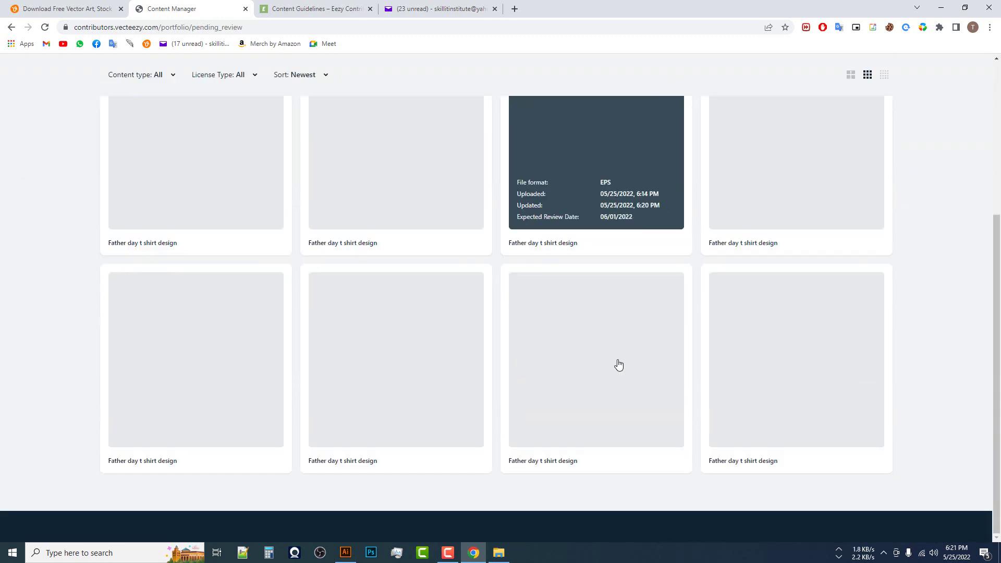
pyautogui.scroll(3, 617, 365)
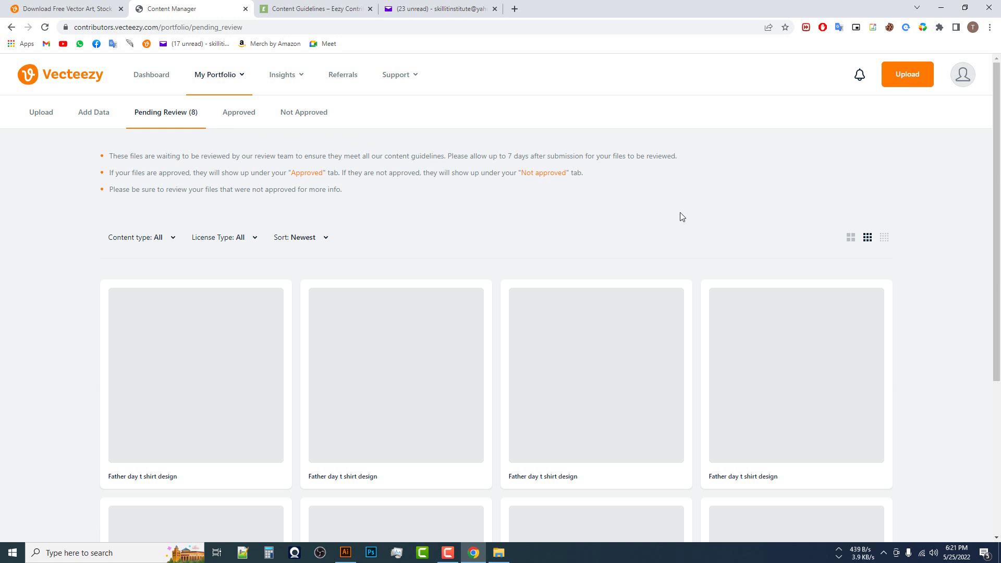
# Open the contributor account's profile
pyautogui.click(956, 85)
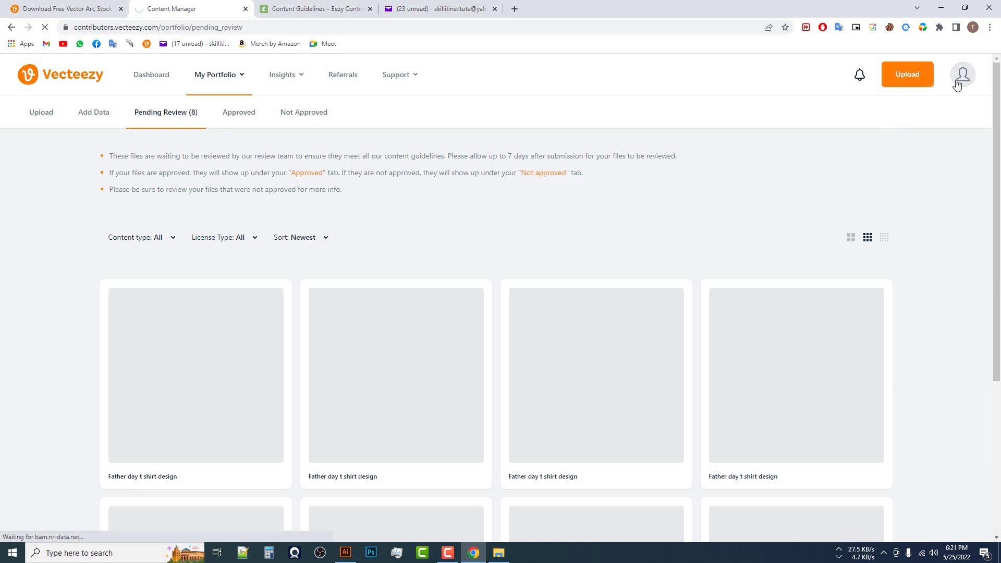